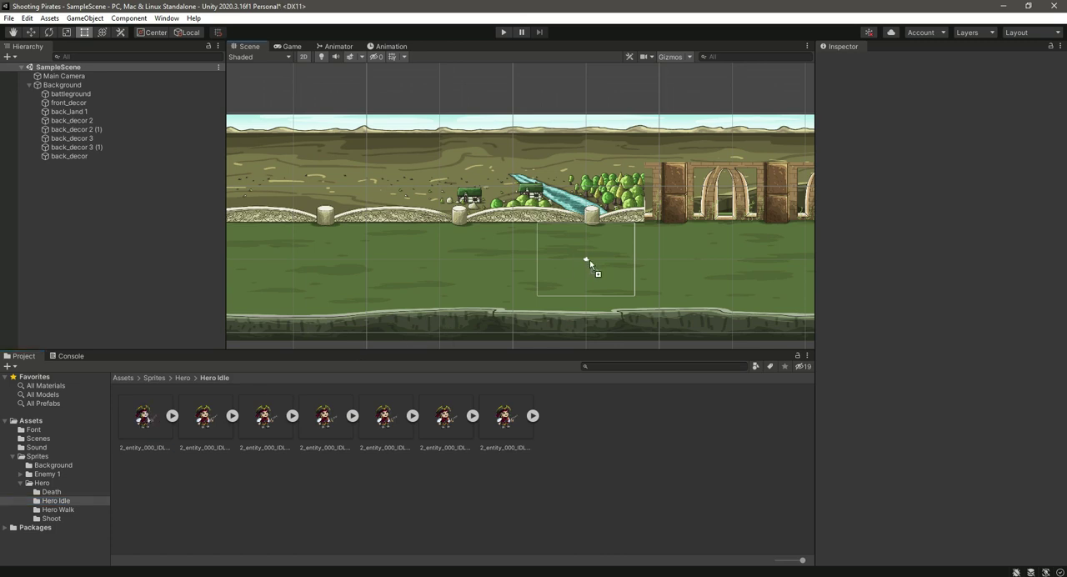
- Reset the Transform of the 2_entity_000_IDLE_000 sprite placed in the scene
scroll(642, 262, up, 2)
click(1061, 90)
click(1019, 102)
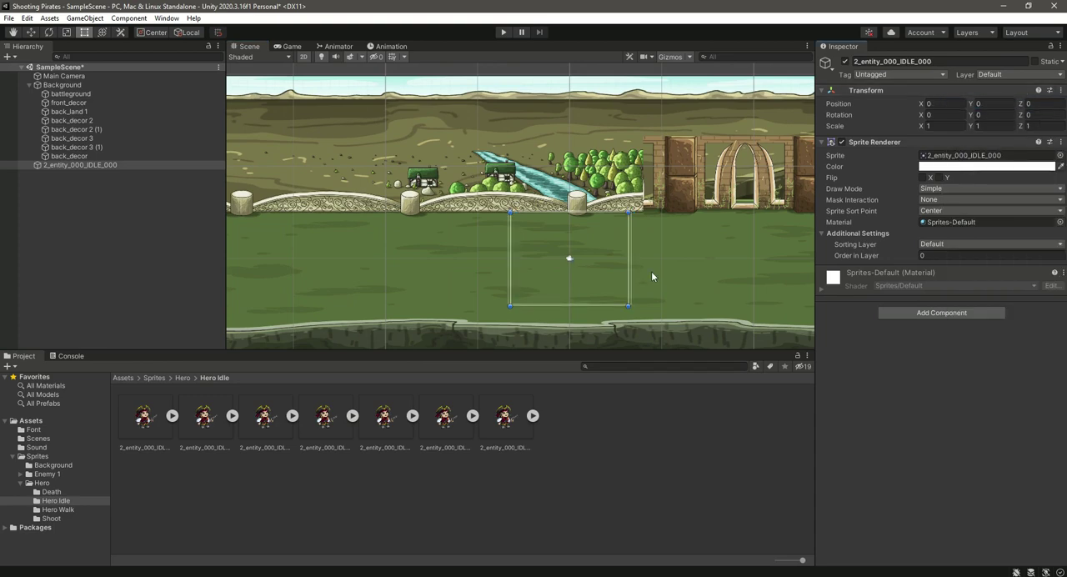
- Rename the 2_entity_000_IDLE_000 object as Player
scroll(609, 269, up, 3)
right_click(80, 165)
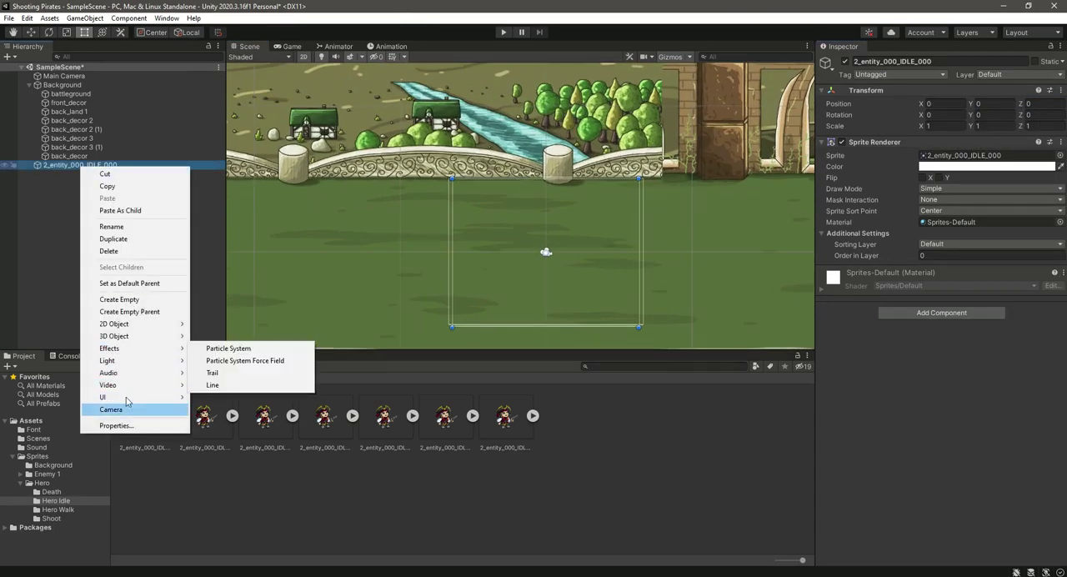
click(125, 226)
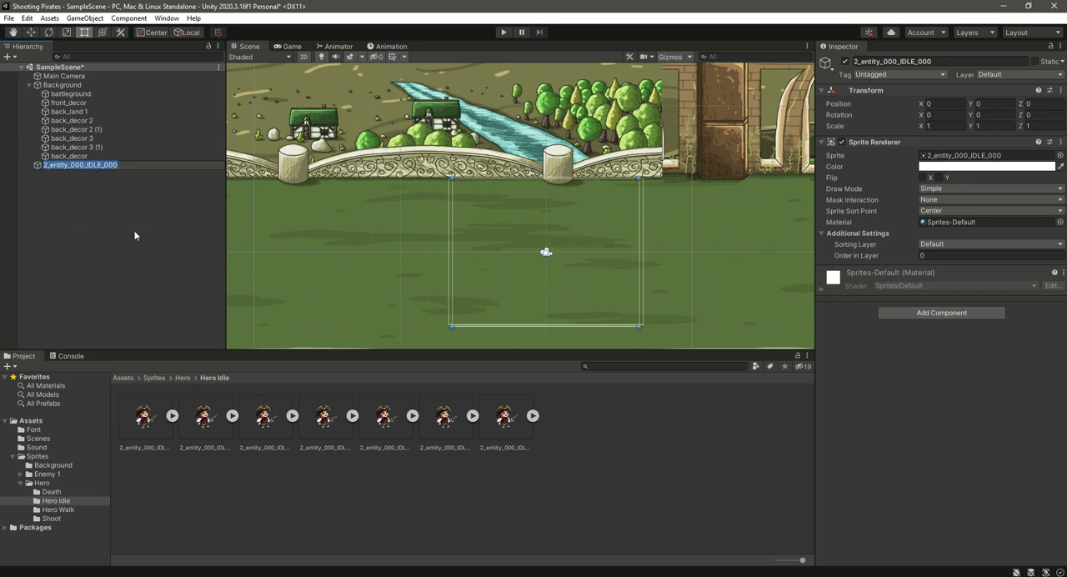
text(Player)
key(Return)
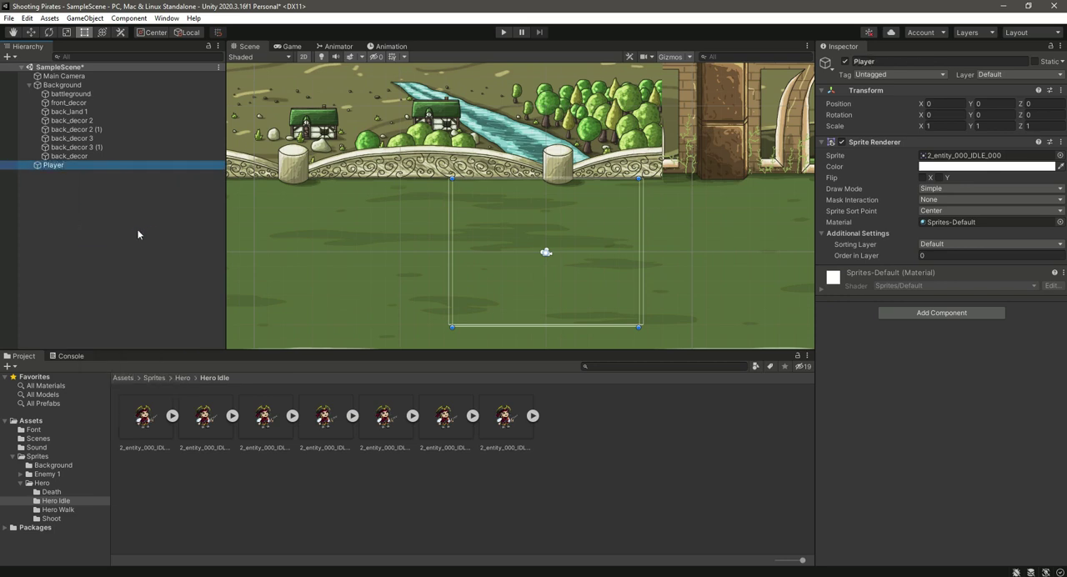
- Create a folder named Animations directly inside the Assets folder
click(41, 422)
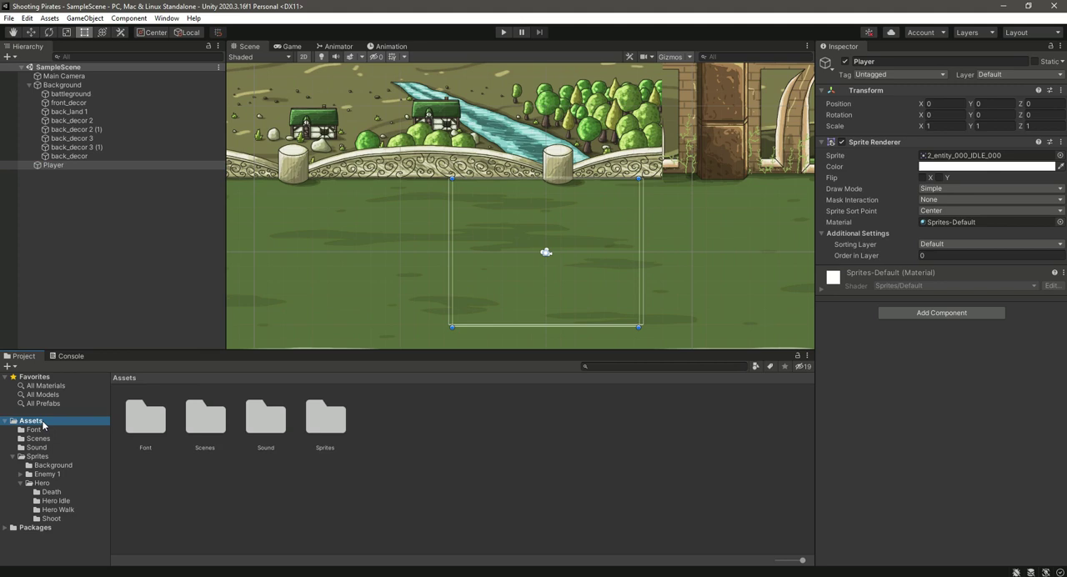
right_click(43, 424)
mouse_move(155, 130)
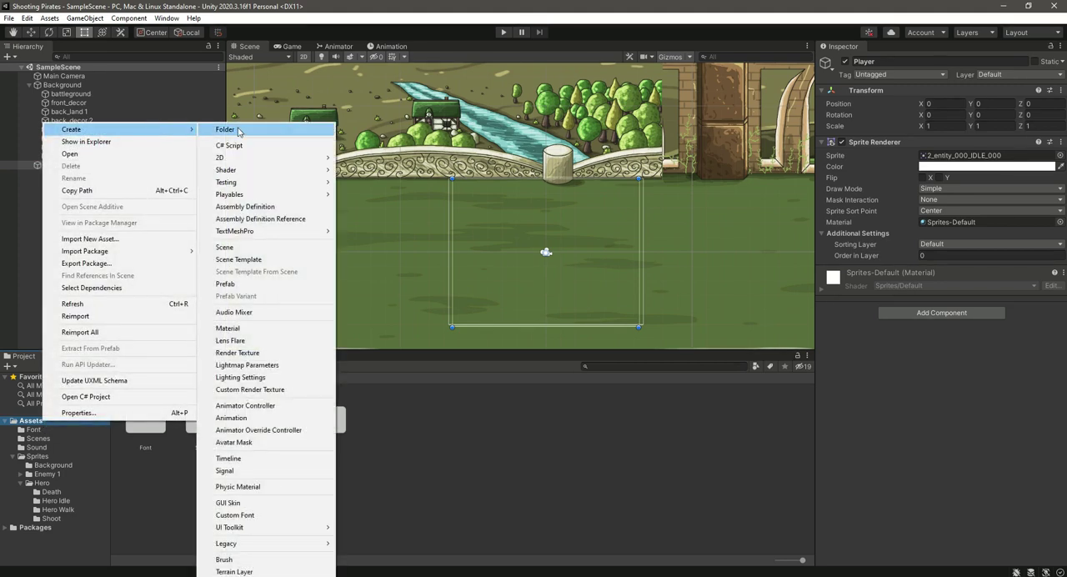
click(243, 131)
text(Animations)
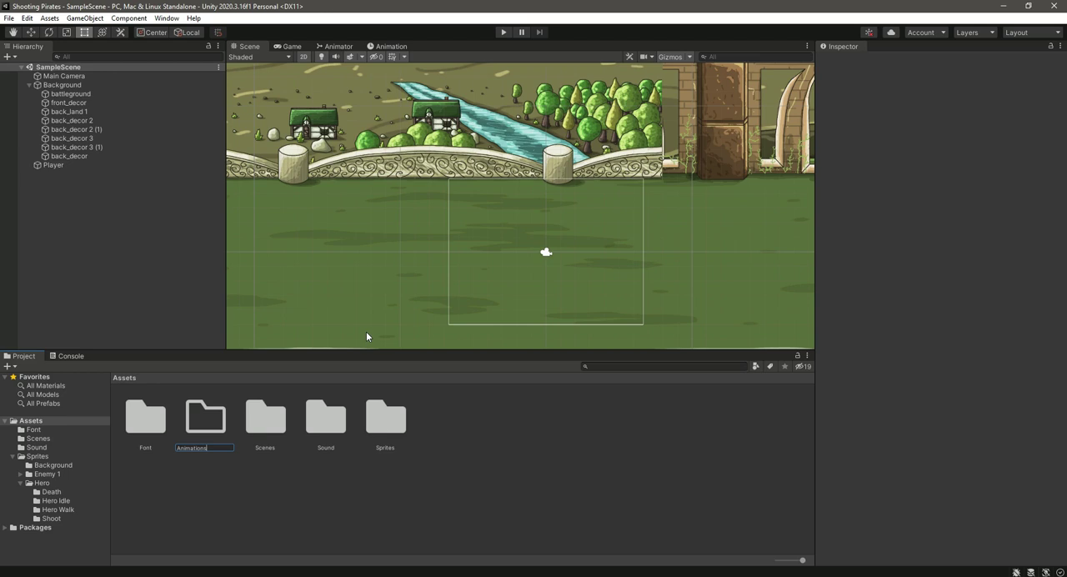
key(Return)
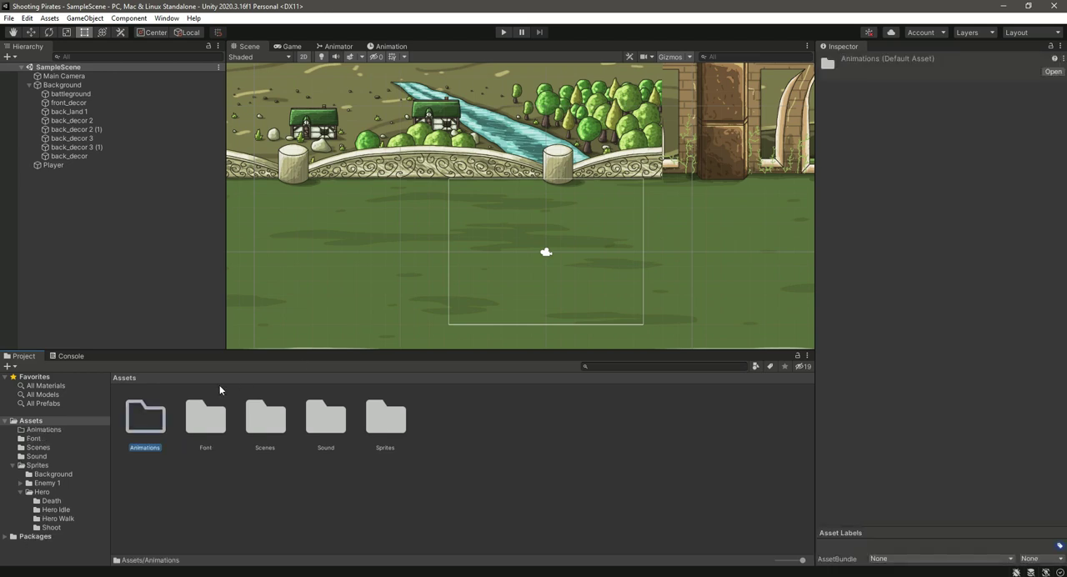
- Create a subfolder named Player Animation inside the Animations folder and open it
double_click(145, 417)
right_click(142, 415)
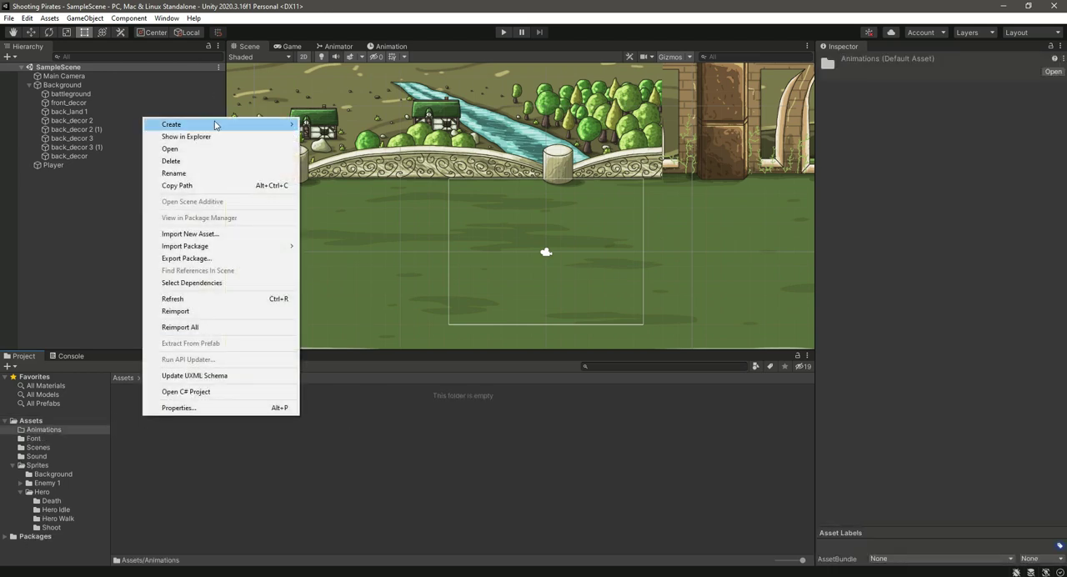
mouse_move(219, 125)
click(352, 126)
text(Player Animat)
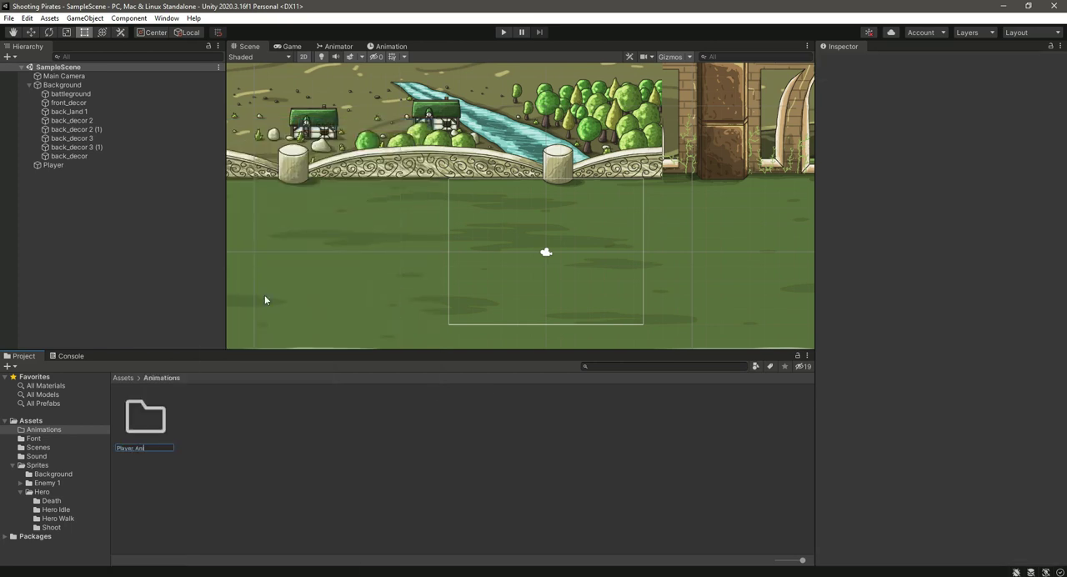
text(ion)
key(Return)
key(Return)
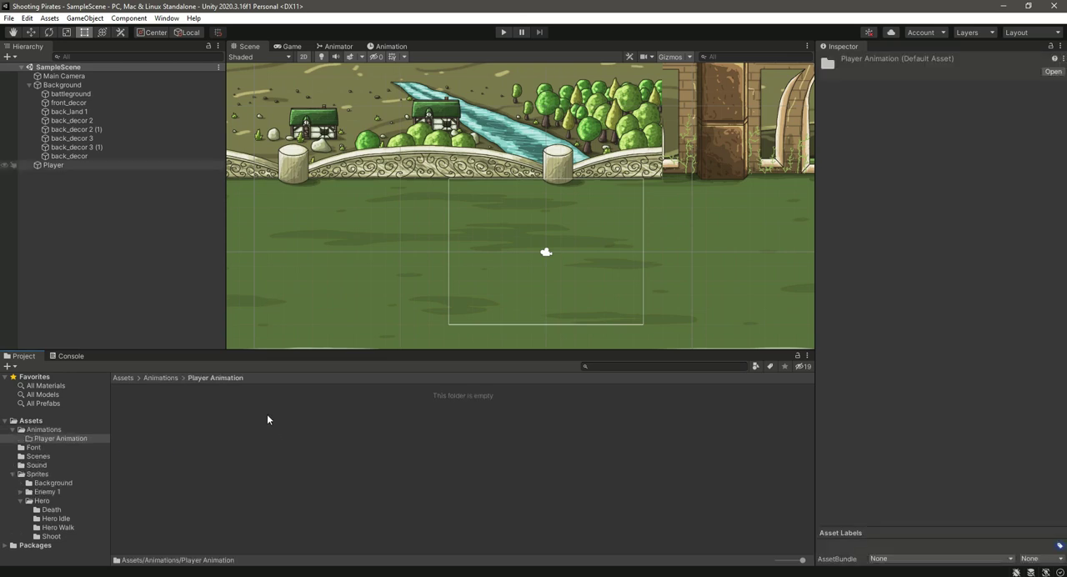
- Set the Player object's sprite sorting layer to Player and assign it the Player tag
click(52, 166)
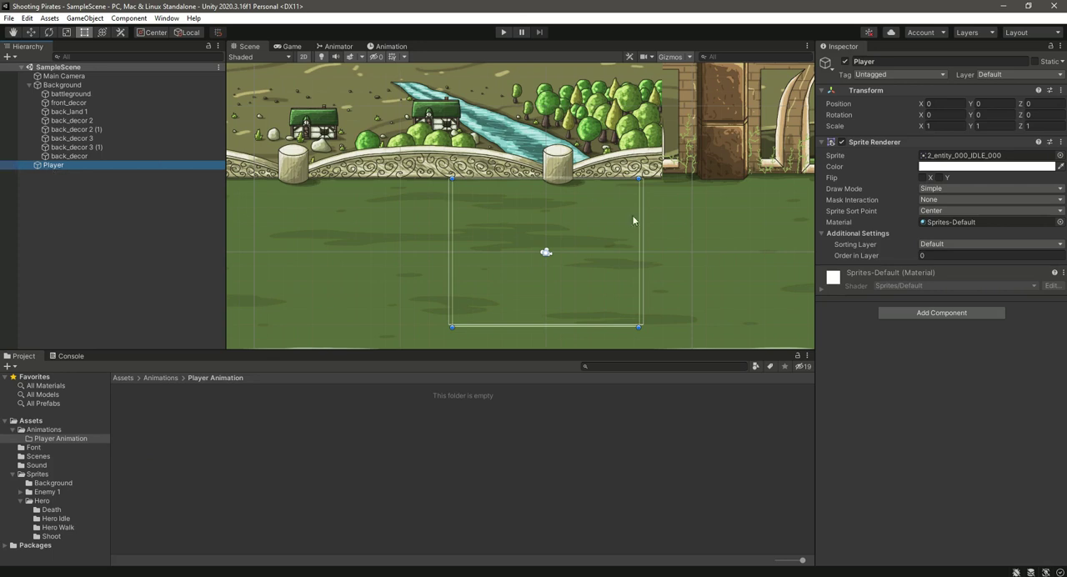
click(960, 243)
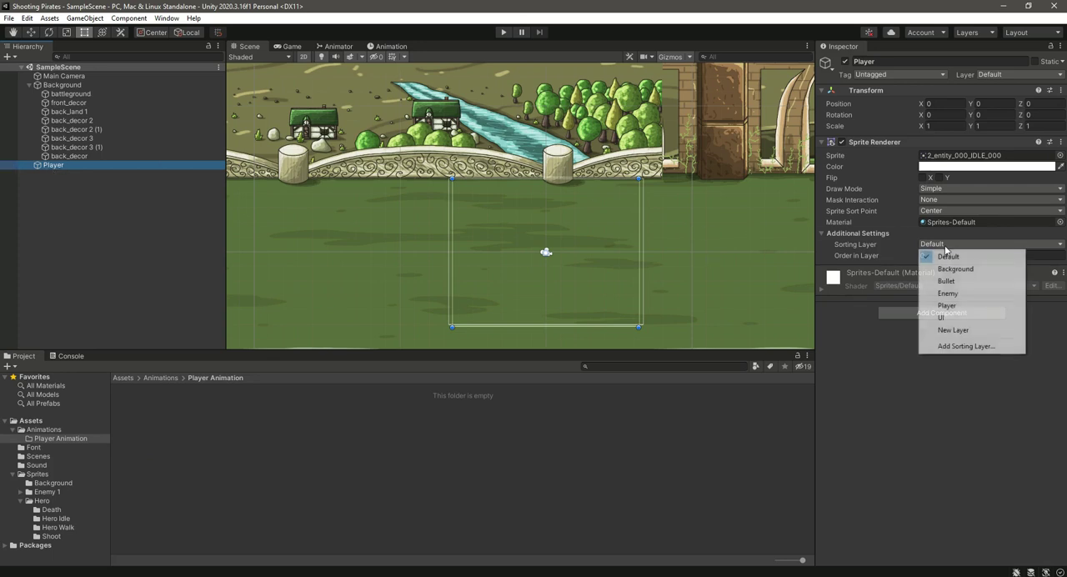
click(950, 305)
middle_drag(572, 302, 558, 279)
scroll(558, 279, down, 2)
key(w)
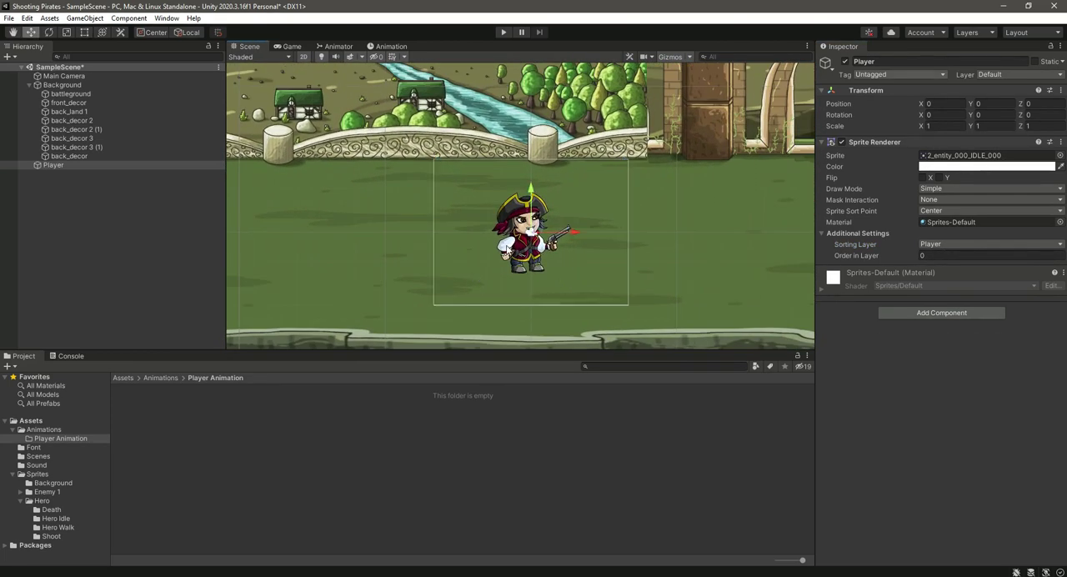
click(884, 74)
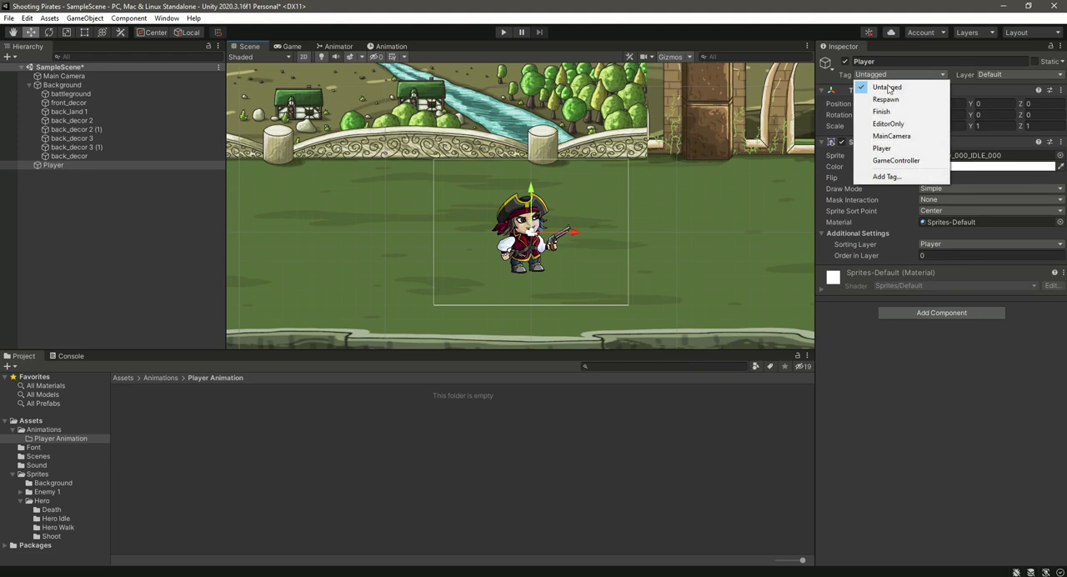
click(903, 149)
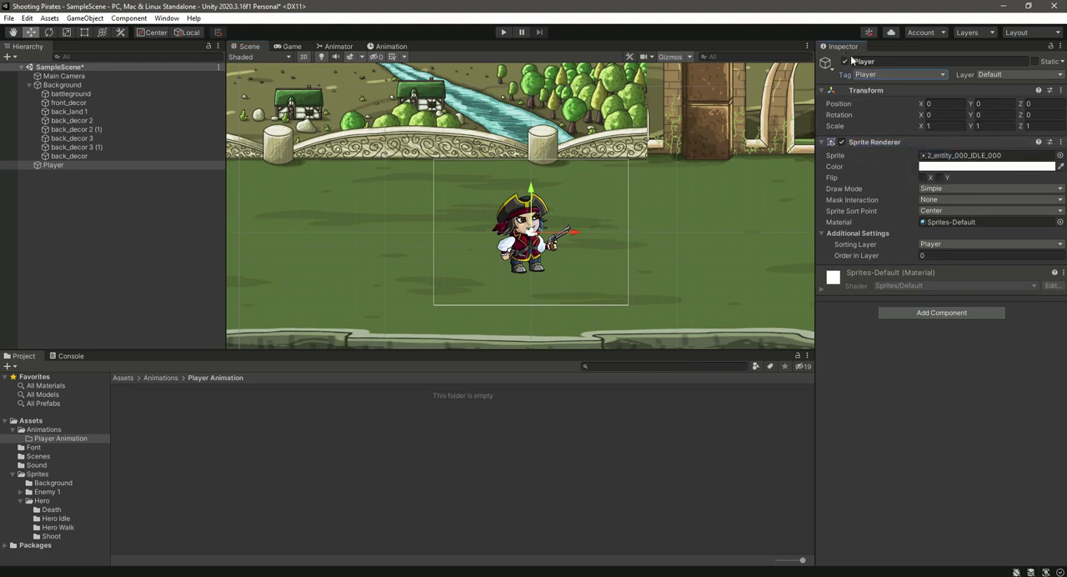
- Add an Animator component to the Player object
click(921, 313)
text(anim)
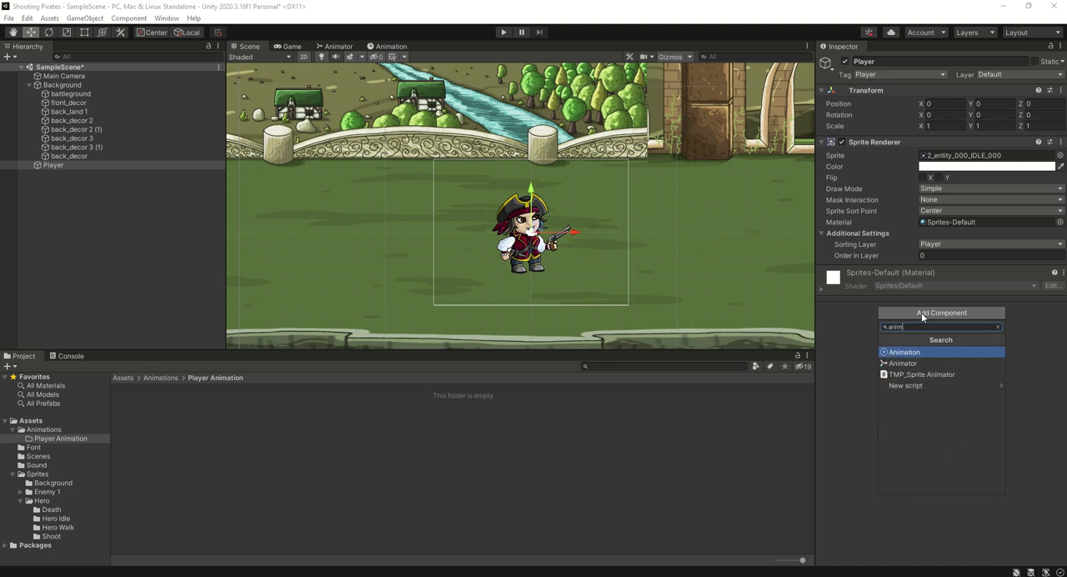
key(Down)
key(Return)
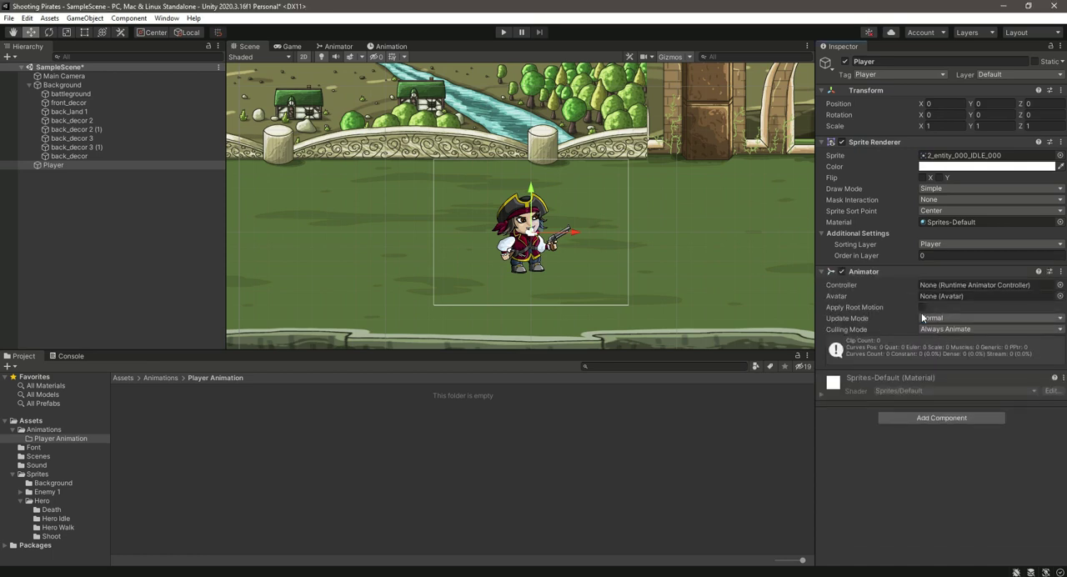
- Add a Capsule Collider 2D component to the Player object
click(942, 417)
text(cap)
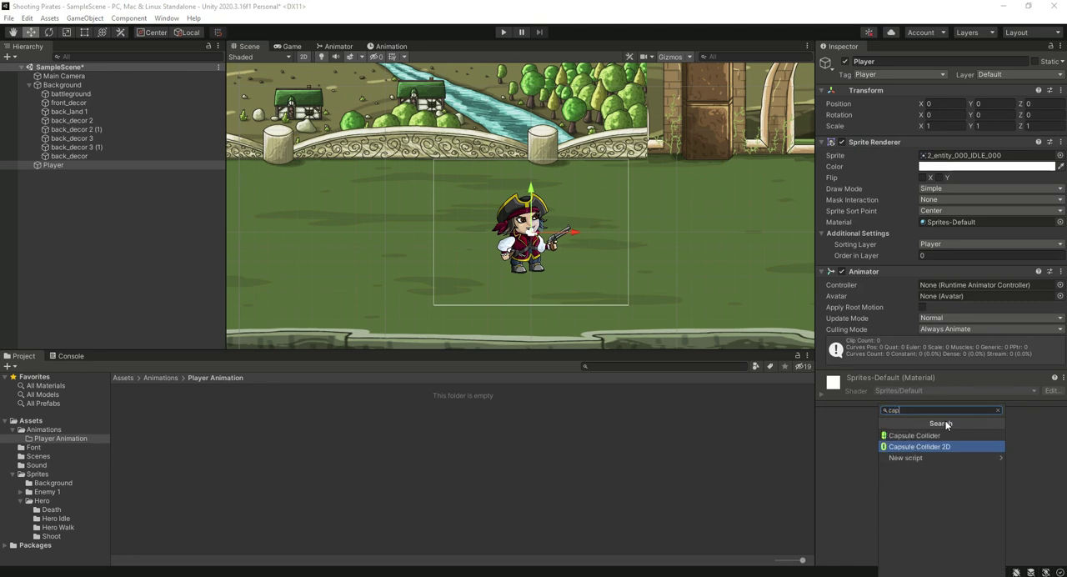
key(Up)
key(Down)
key(Return)
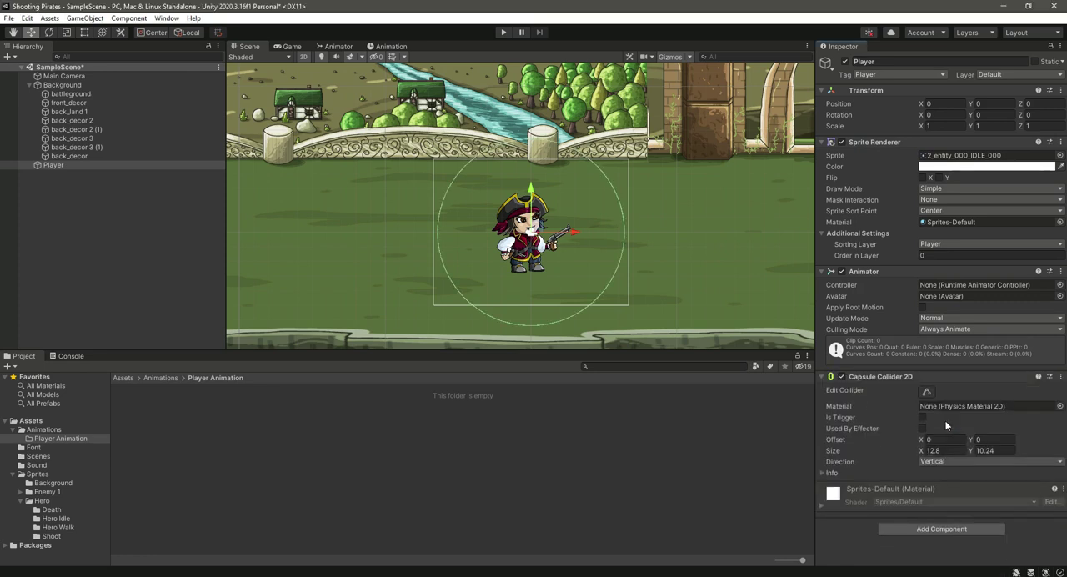
- Add a Rigidbody 2D component to the Player object
click(939, 532)
text(rig)
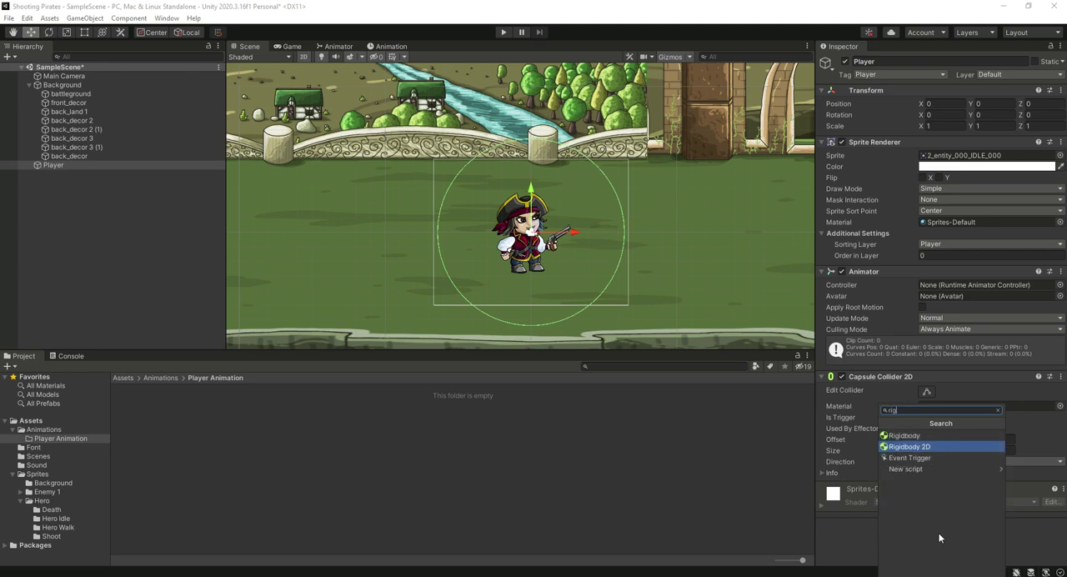
key(Return)
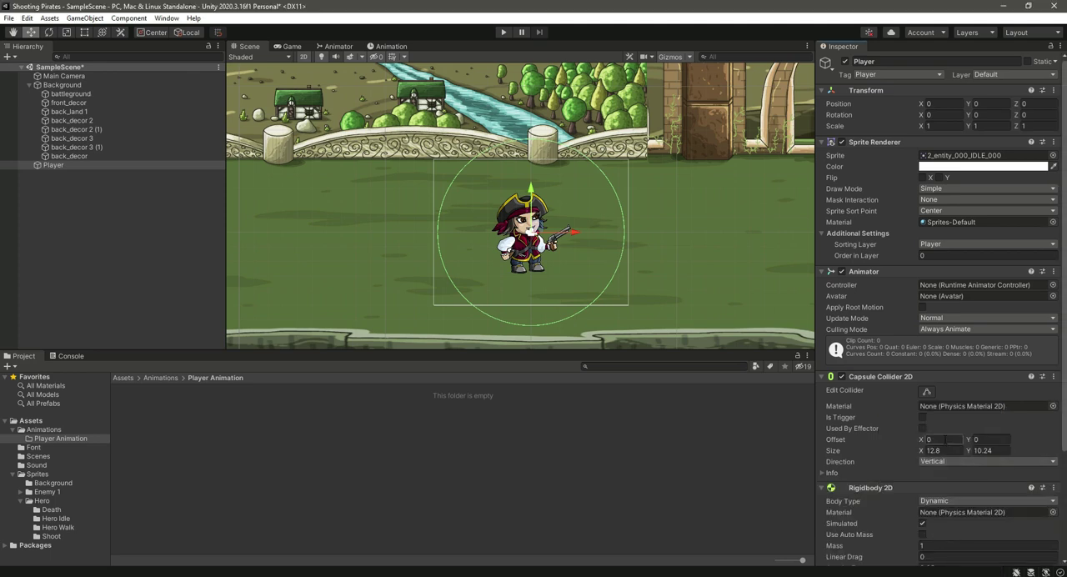
- Make the Player's capsule collider a trigger and set the Rigidbody 2D gravity scale to 0
scroll(945, 440, down, 3)
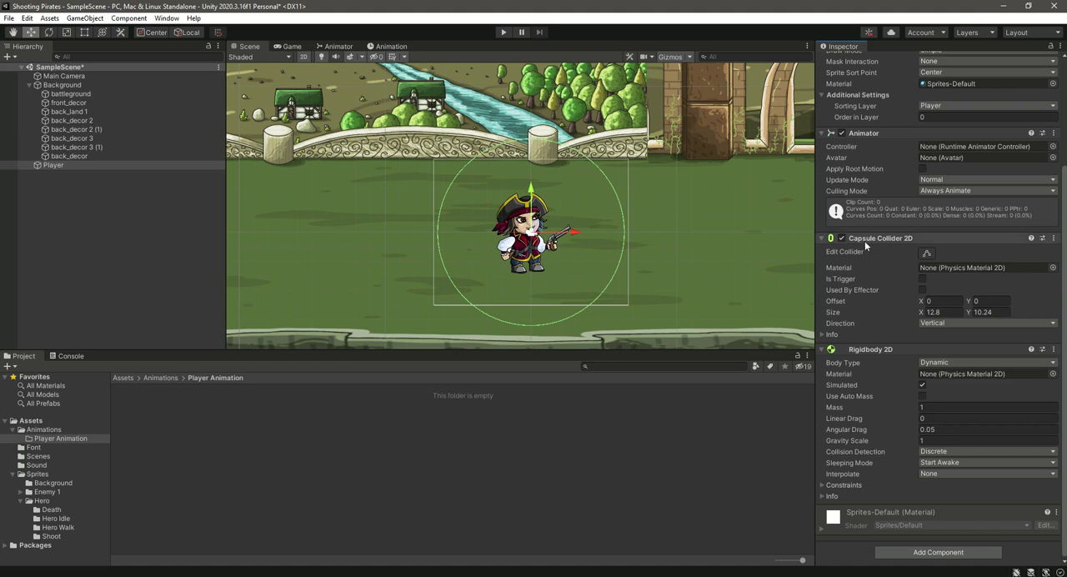
click(923, 281)
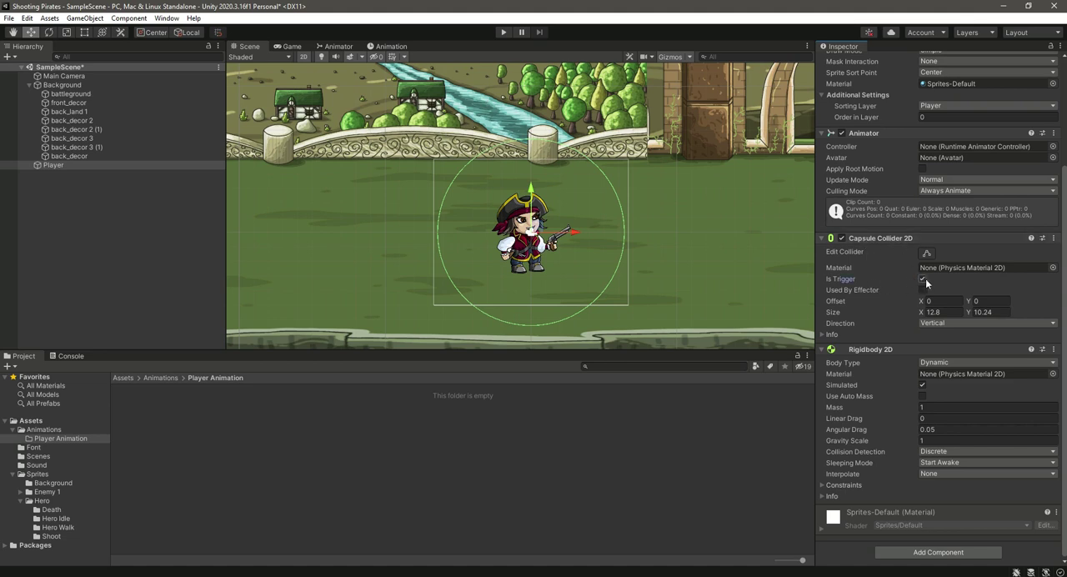
click(951, 441)
text(0)
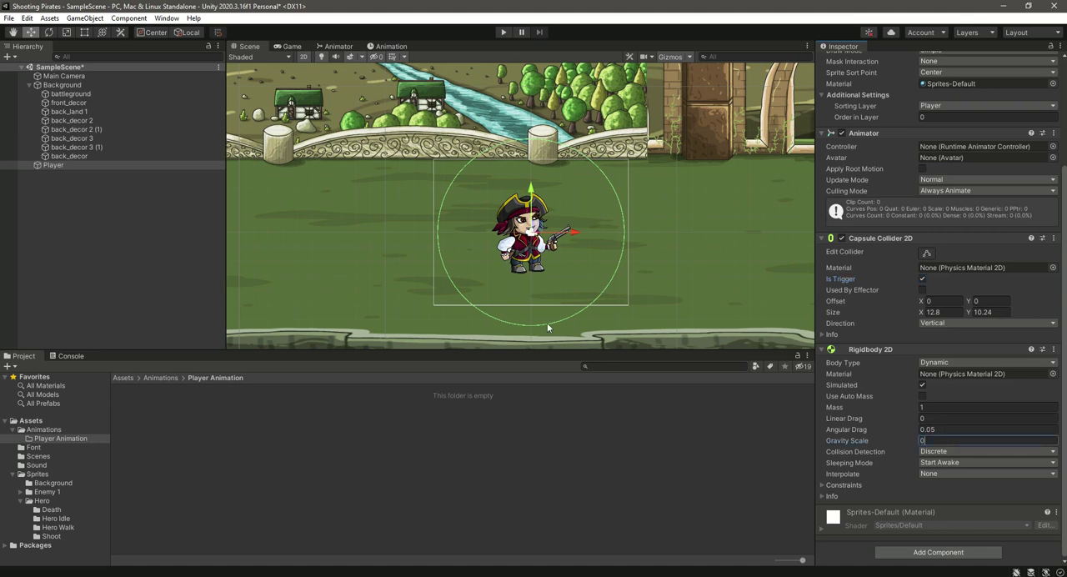
- Set the capsule collider's X offset to -0.2
click(950, 301)
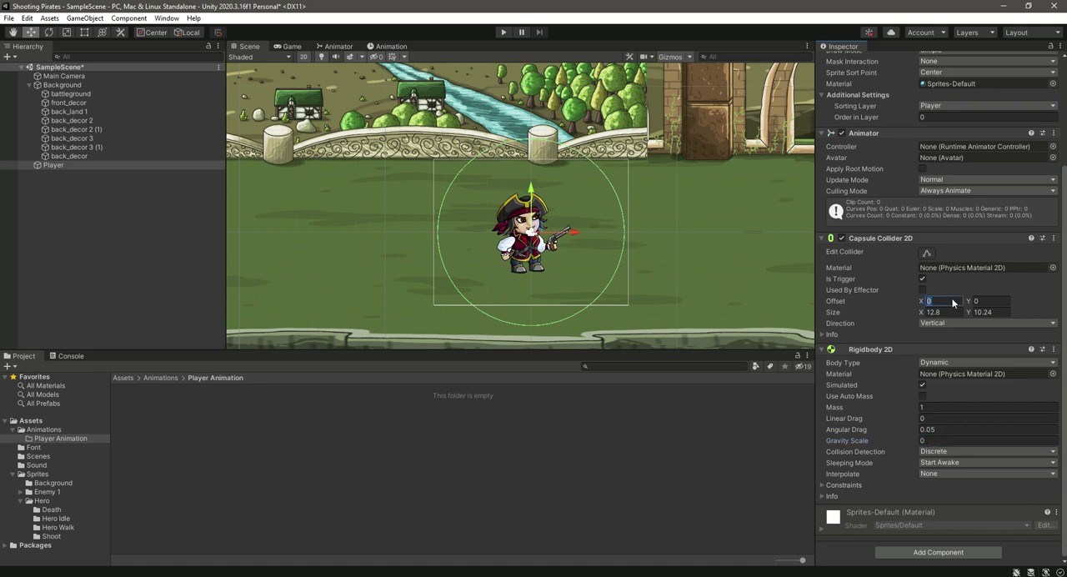
text(-0.2)
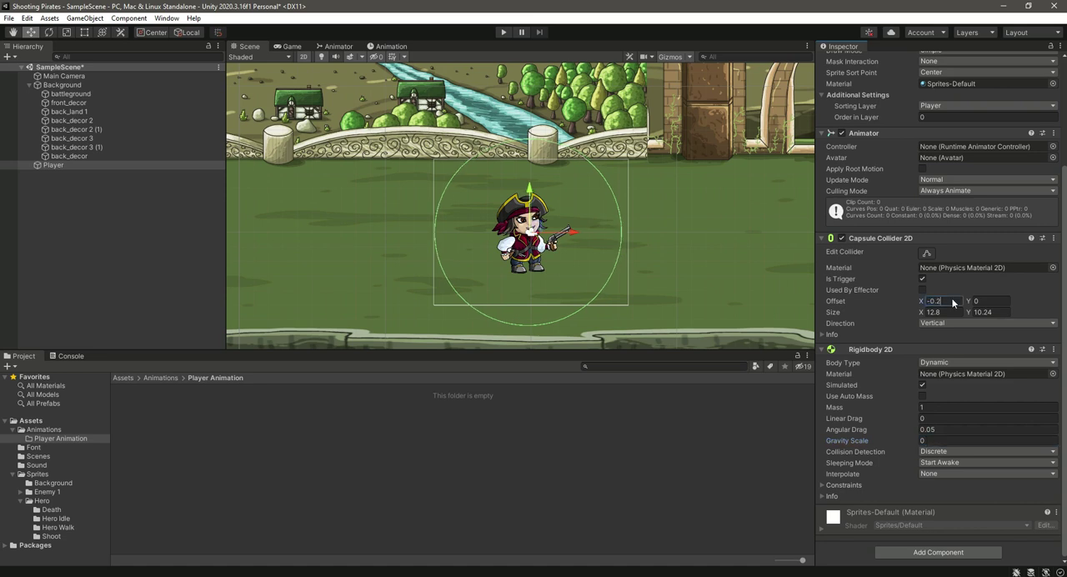
key(Tab)
- Set the capsule collider's size to X 1.3 and Y 6, and save the scene
click(957, 312)
text(1)
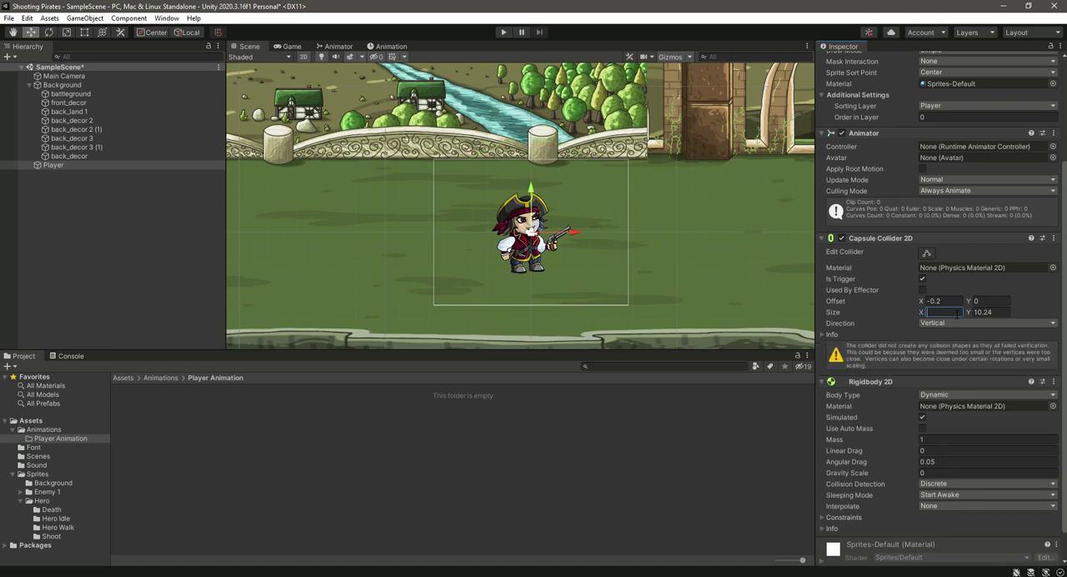
text(.30)
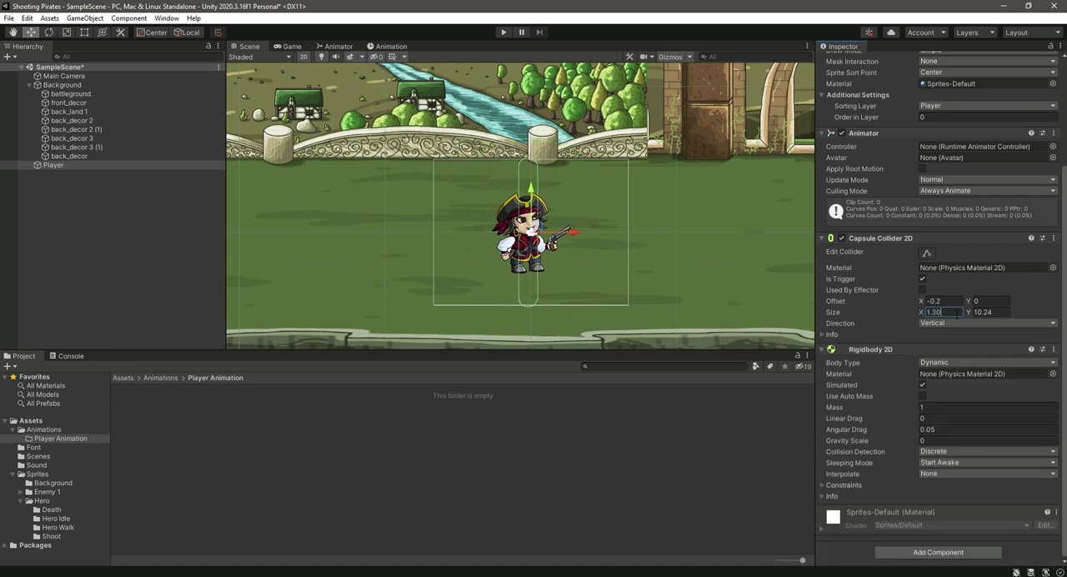
click(984, 313)
text(7)
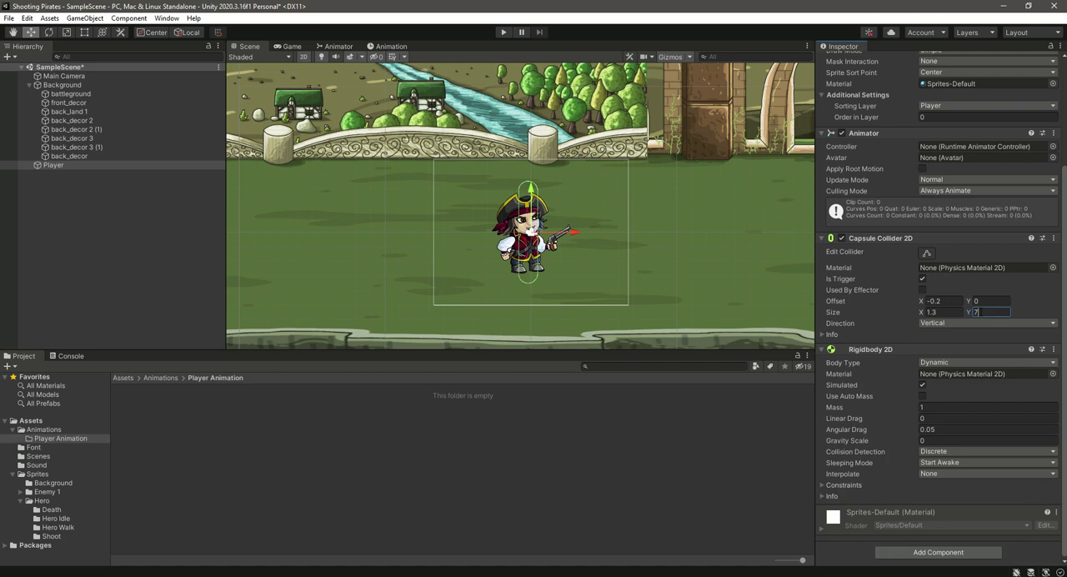
key(BackSpace)
text(6)
key(ctrl+s)
scroll(951, 286, up, 4)
scroll(951, 286, down, 4)
- Create an Animator Controller named Player Controller in the Player Animation folder
click(53, 440)
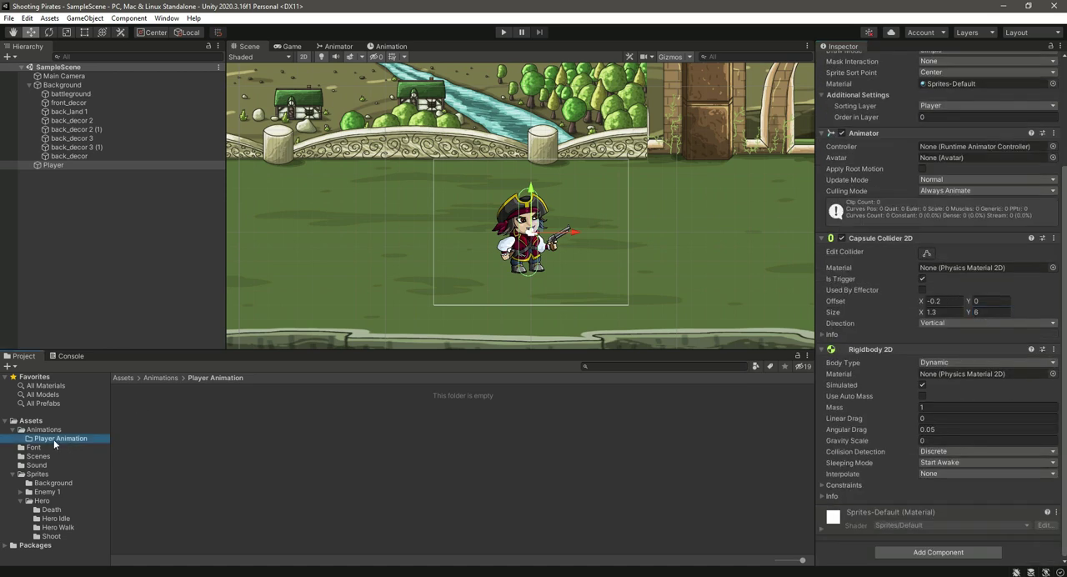
right_click(214, 439)
mouse_move(353, 151)
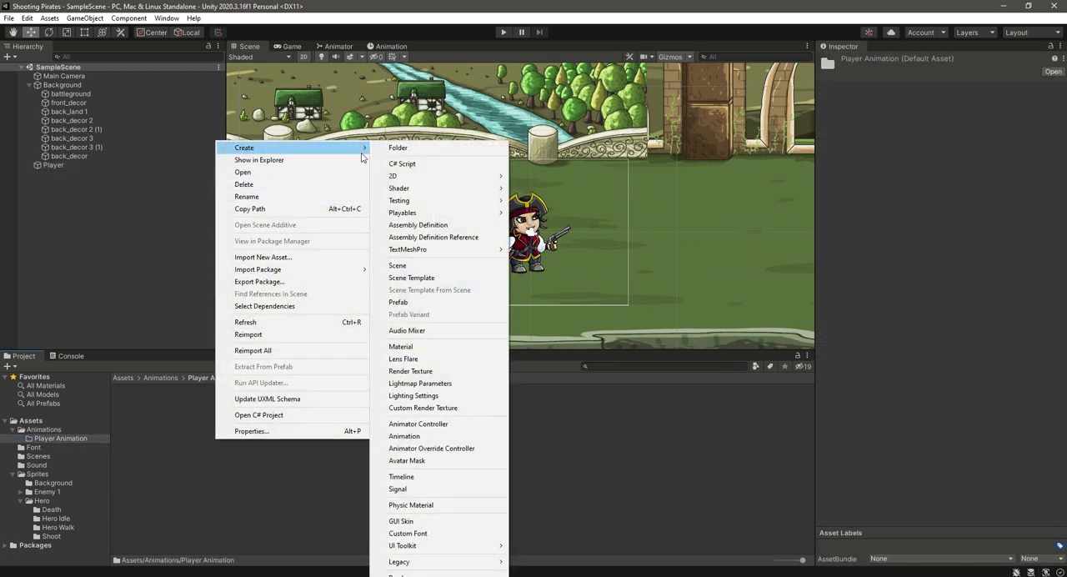
click(466, 425)
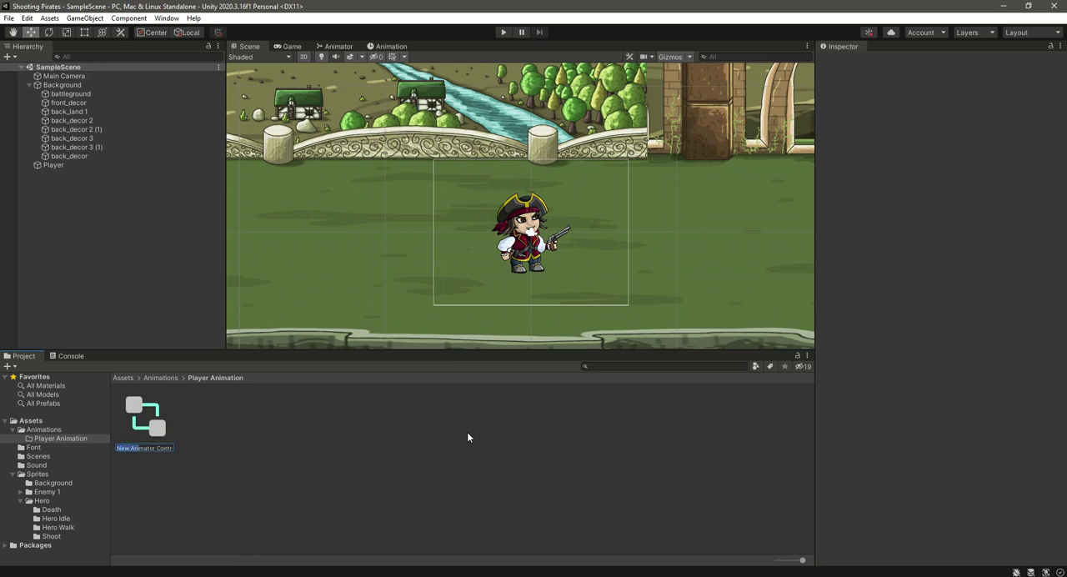
text(Player Controller)
key(Return)
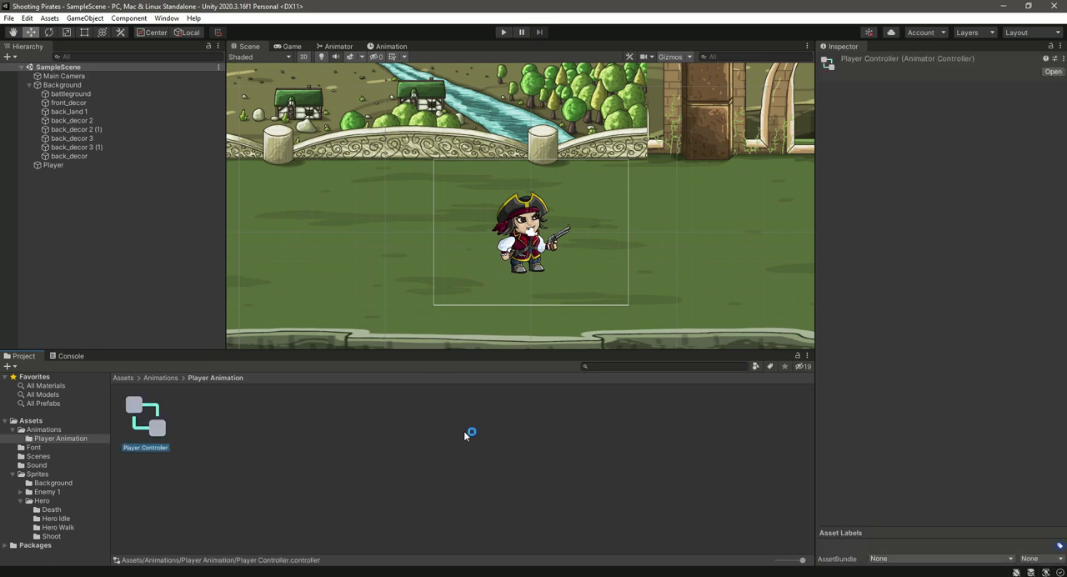
- Assign Player Controller as the controller of the Player object's Animator component
click(55, 165)
drag(137, 408, 946, 290)
- Open the Animation and Animator windows for the Player object and bring the Animation window to the front
click(171, 19)
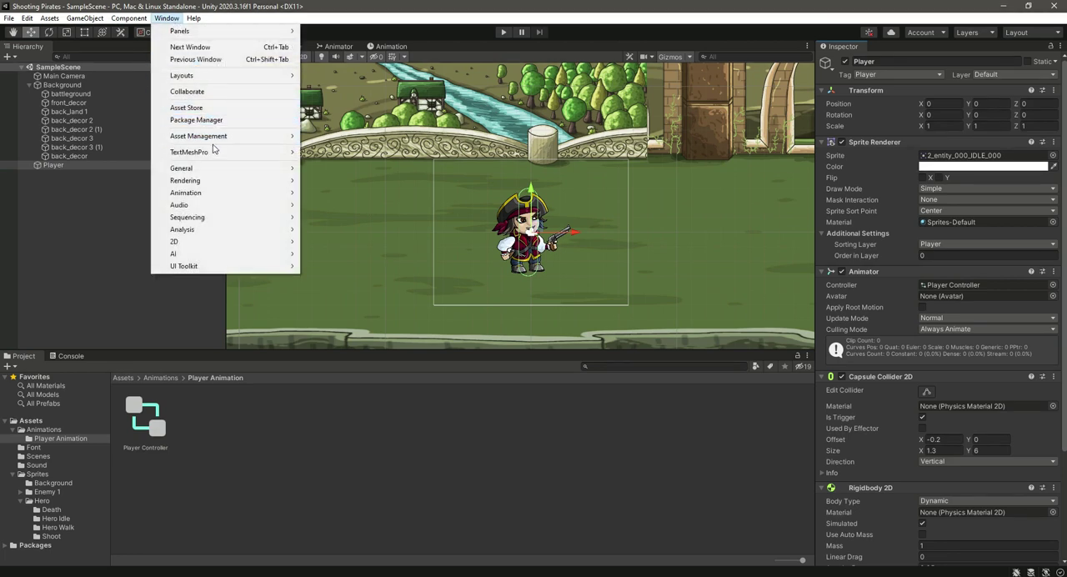
mouse_move(220, 192)
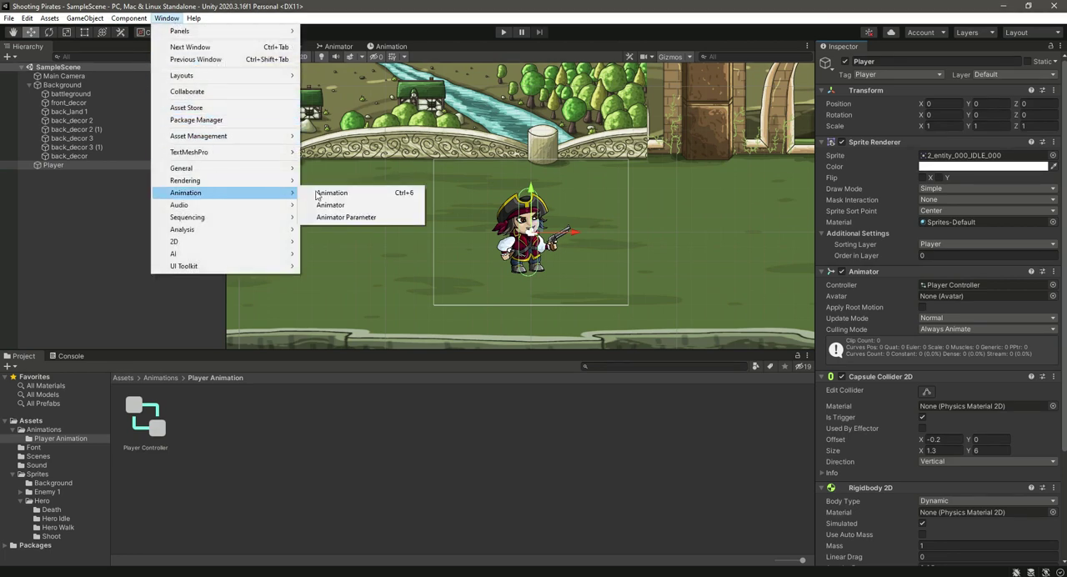
click(343, 193)
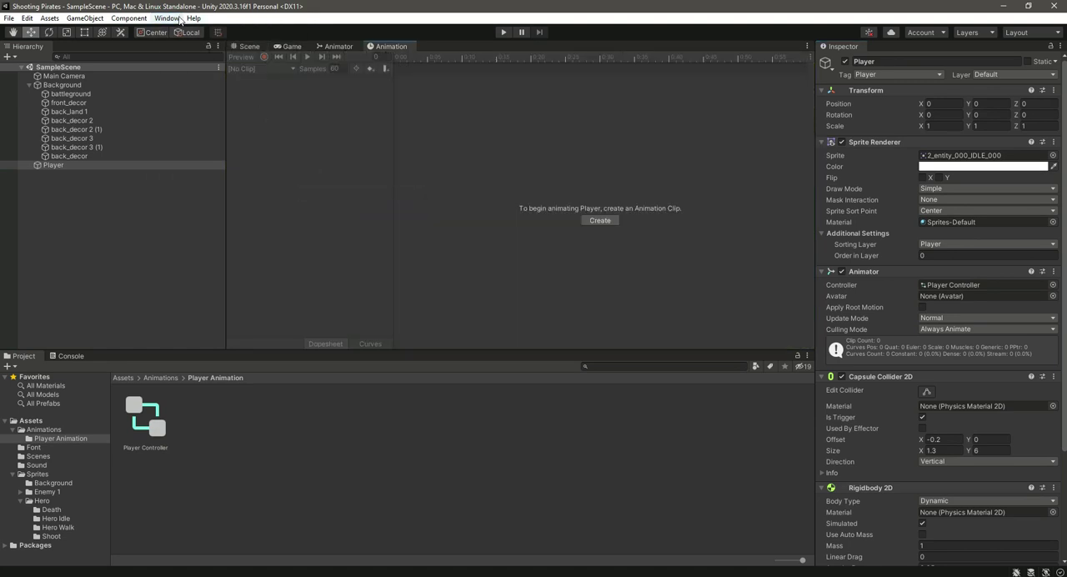
click(181, 18)
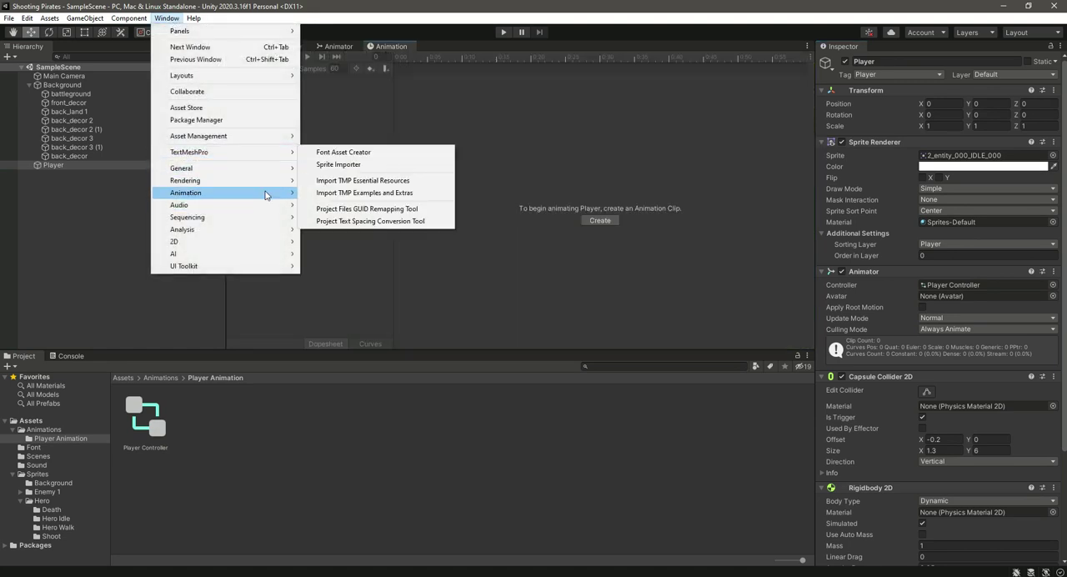
mouse_move(267, 194)
click(359, 207)
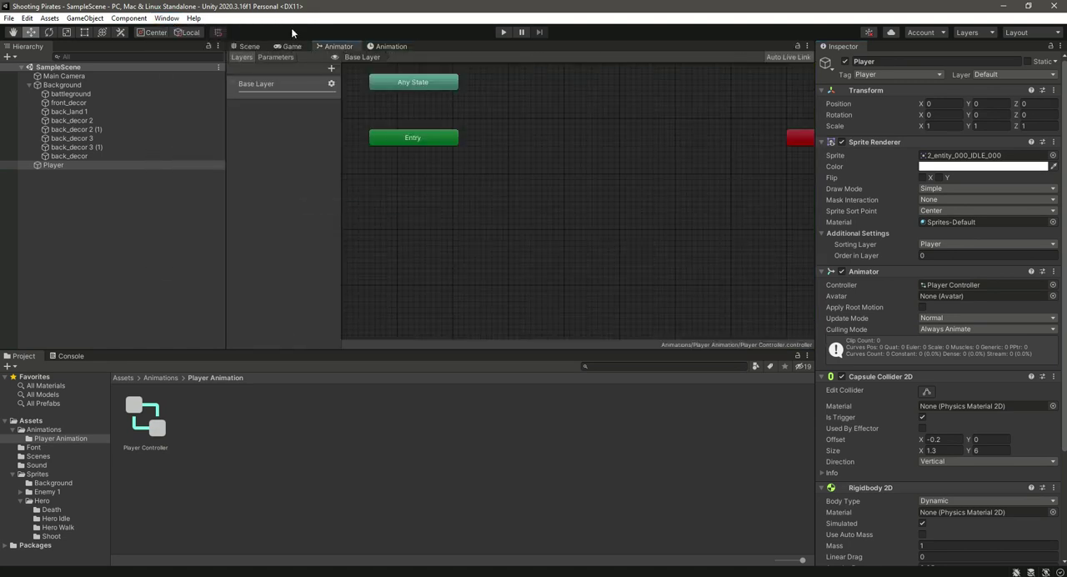
click(390, 47)
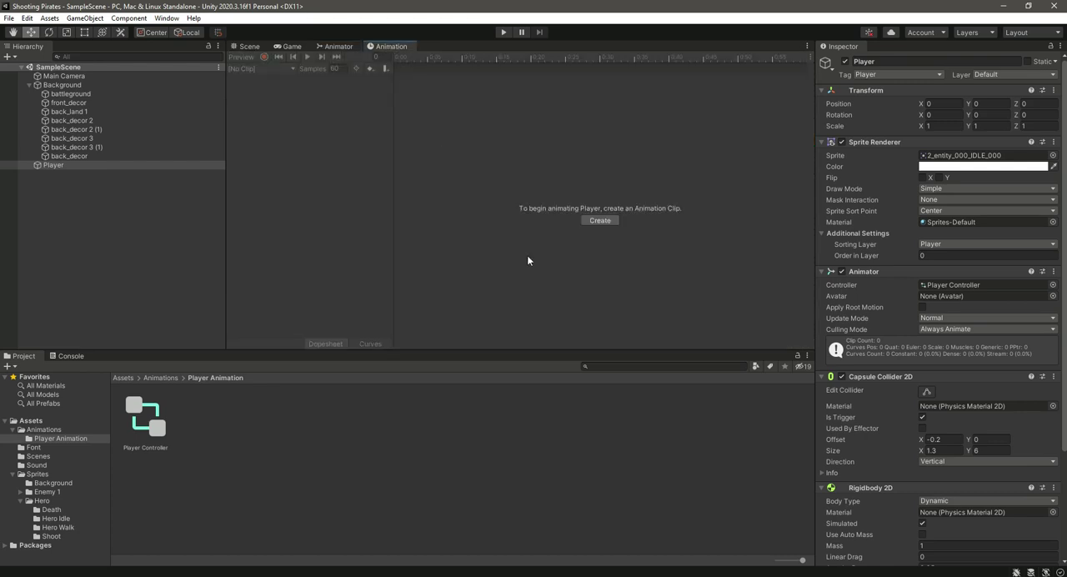
- Create the Player's first animation clip, named Idle, in the Player Animation folder
click(143, 424)
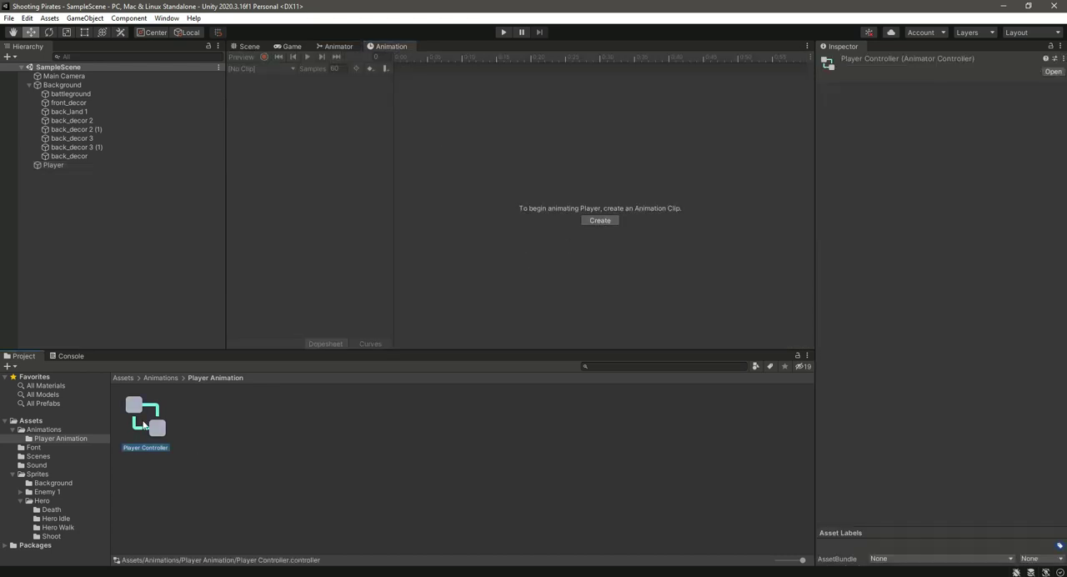
click(600, 220)
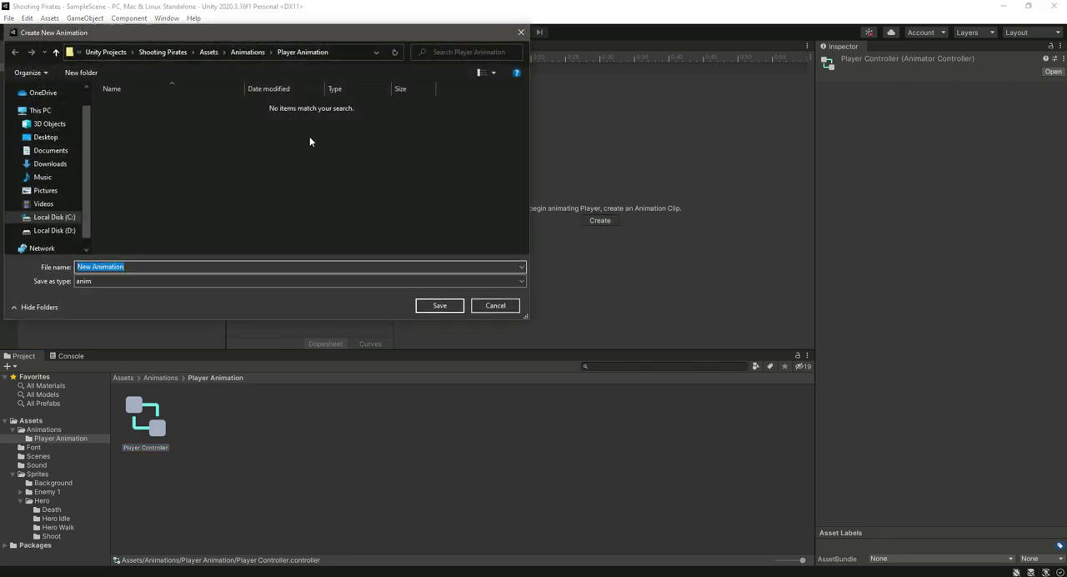
text(Idle)
click(422, 306)
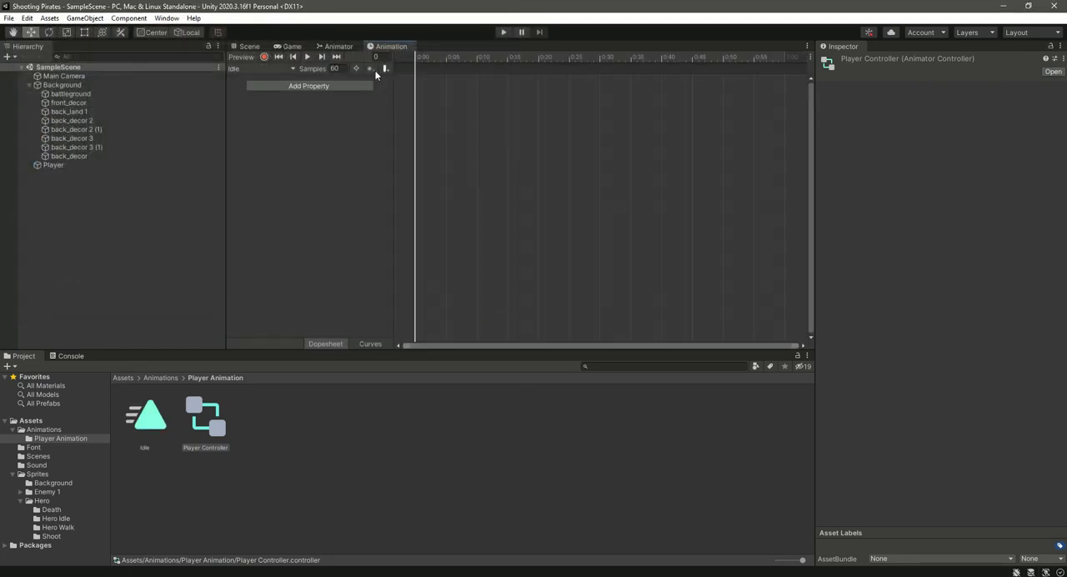
- Create a new animation clip named Walk in the Player Animation folder
click(273, 68)
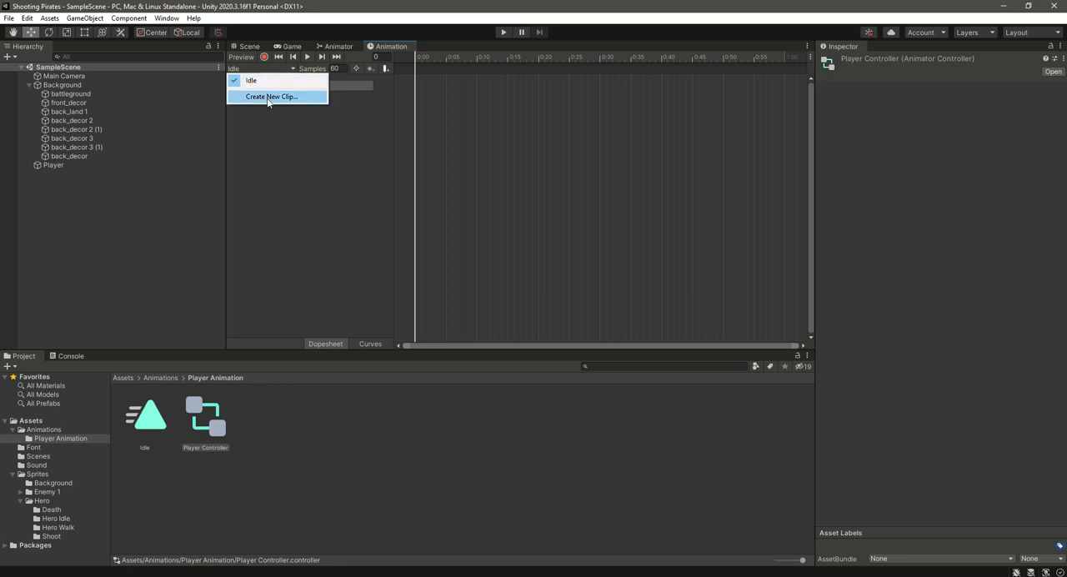
click(271, 97)
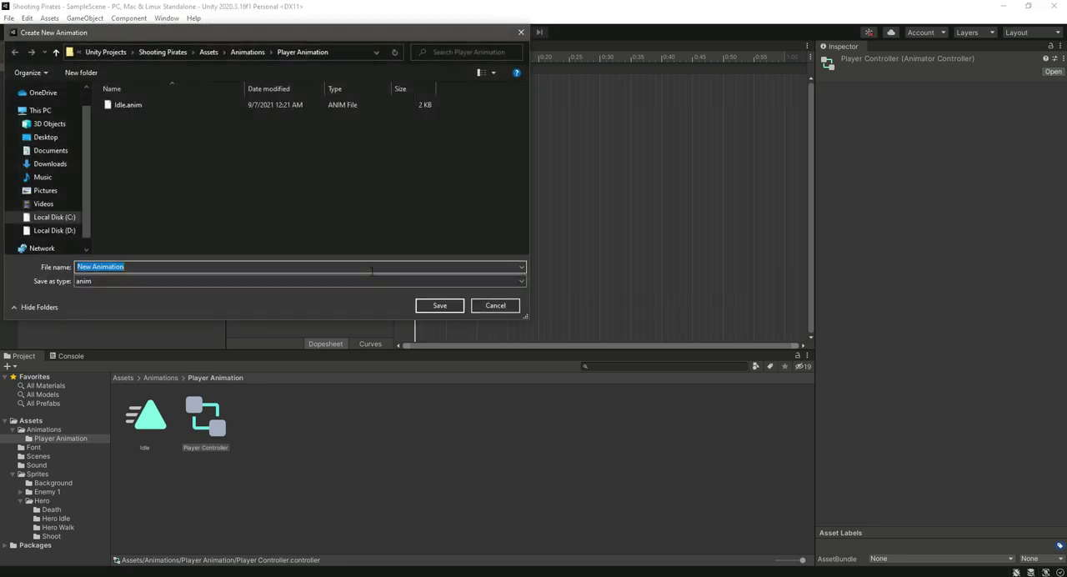
text(Walk)
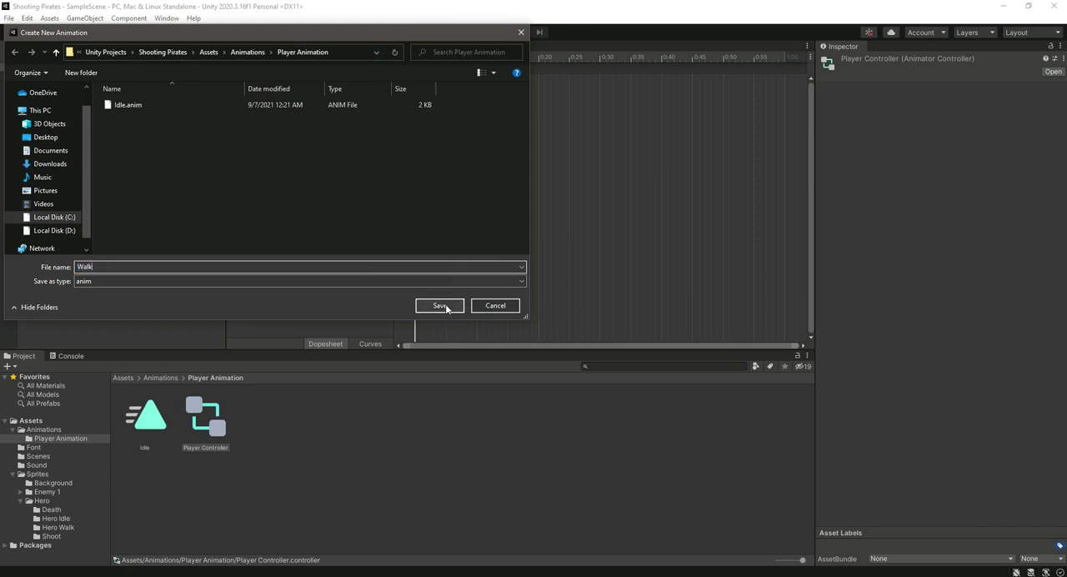
click(439, 305)
- Create a new animation clip named Death in the Player Animation folder
click(241, 67)
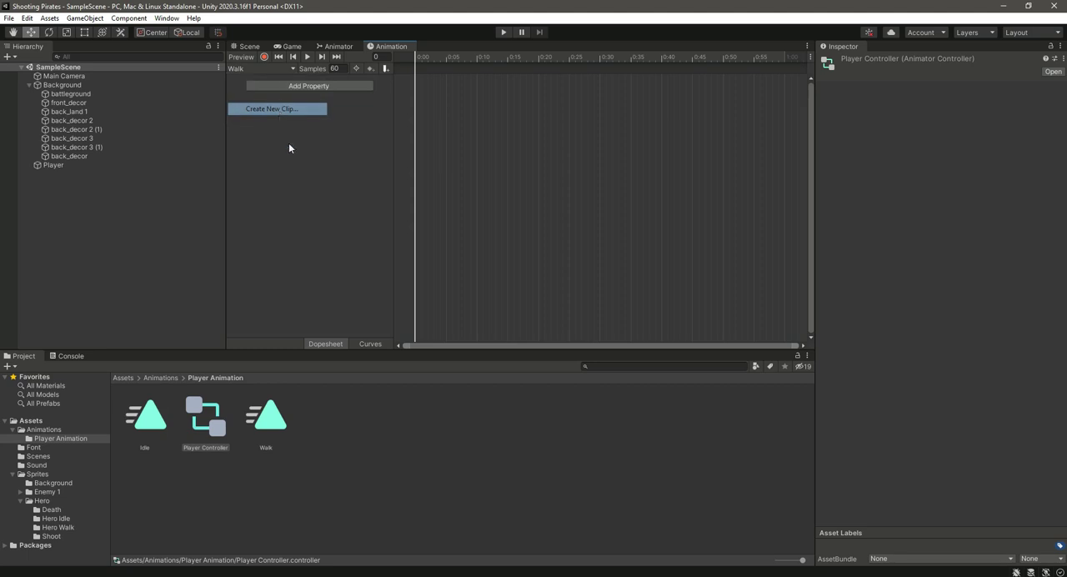
click(277, 109)
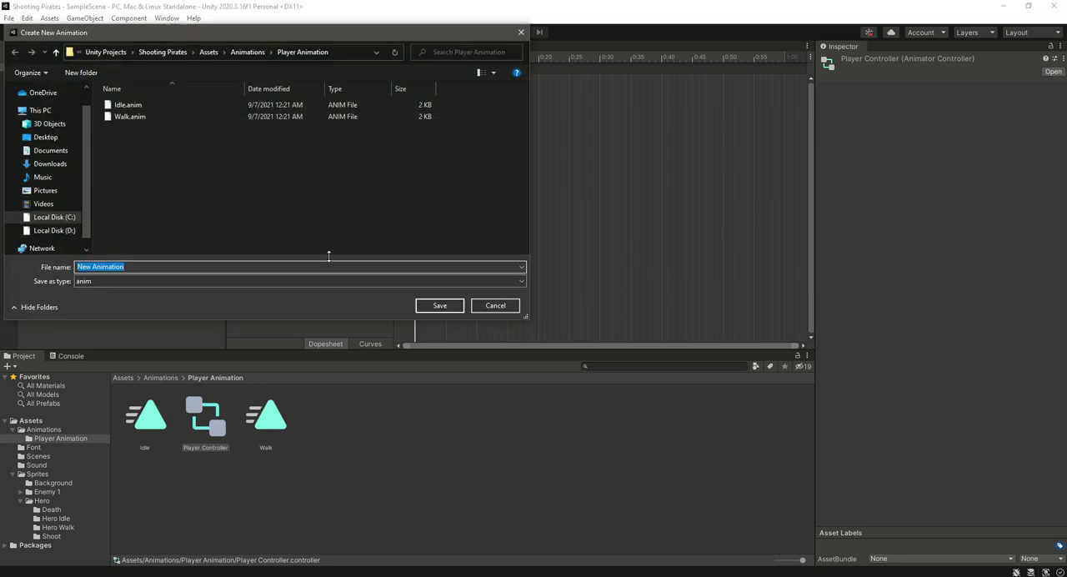
text(Death)
click(454, 305)
- Create a new animation clip named Shoot in the Player Animation folder
click(269, 71)
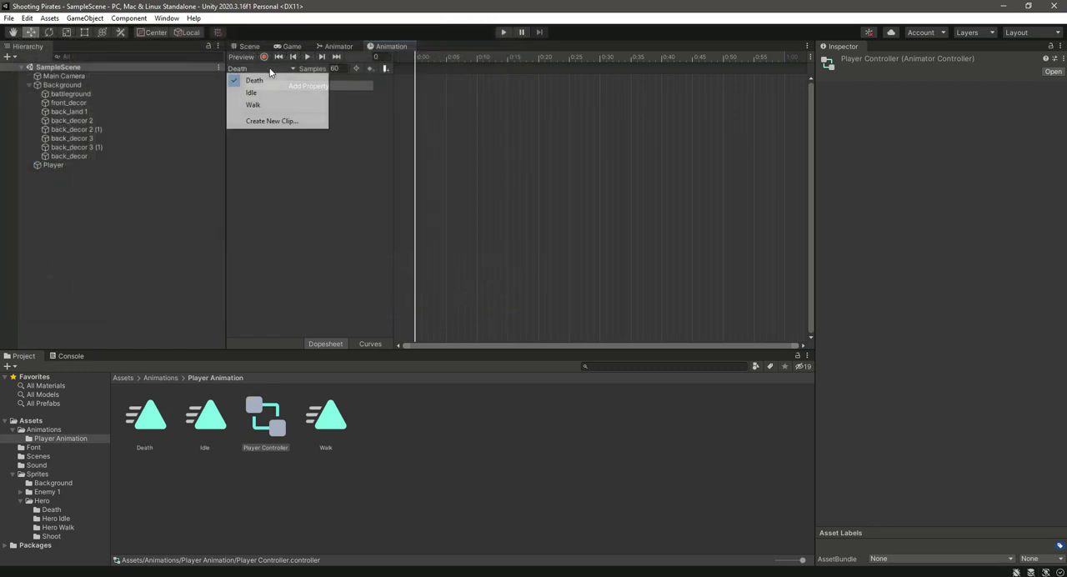
click(273, 123)
text(Shoot)
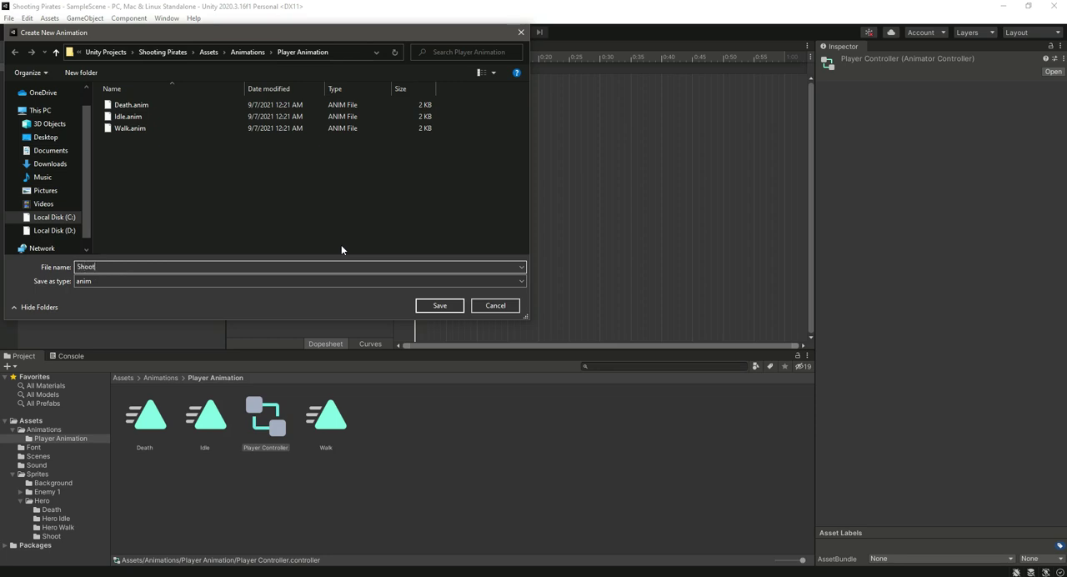
click(439, 306)
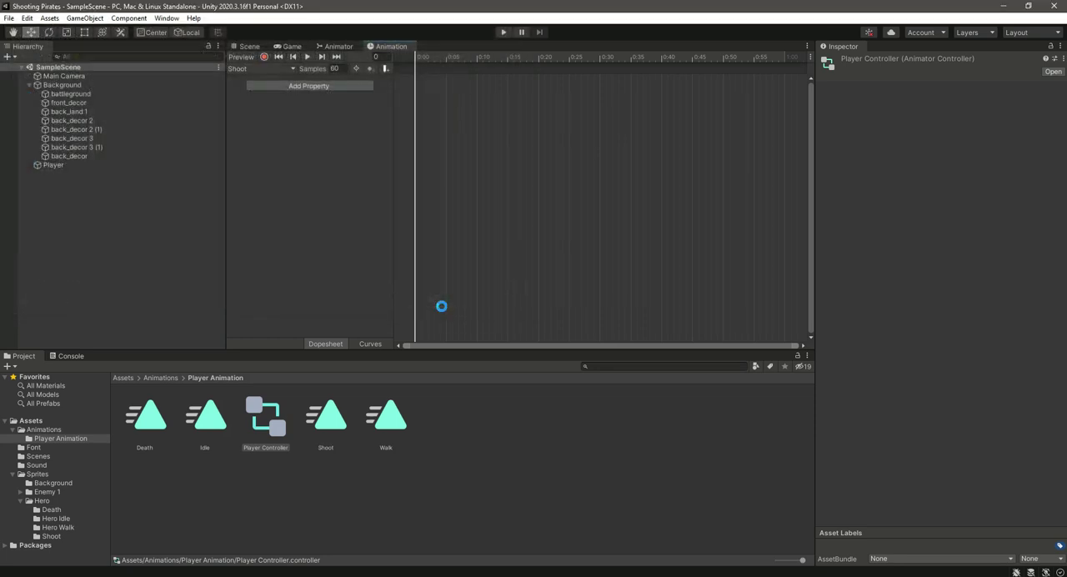
- Add all sprites from the Hero Idle folder to the Idle clip's timeline as keyframes
click(260, 68)
click(255, 89)
click(59, 521)
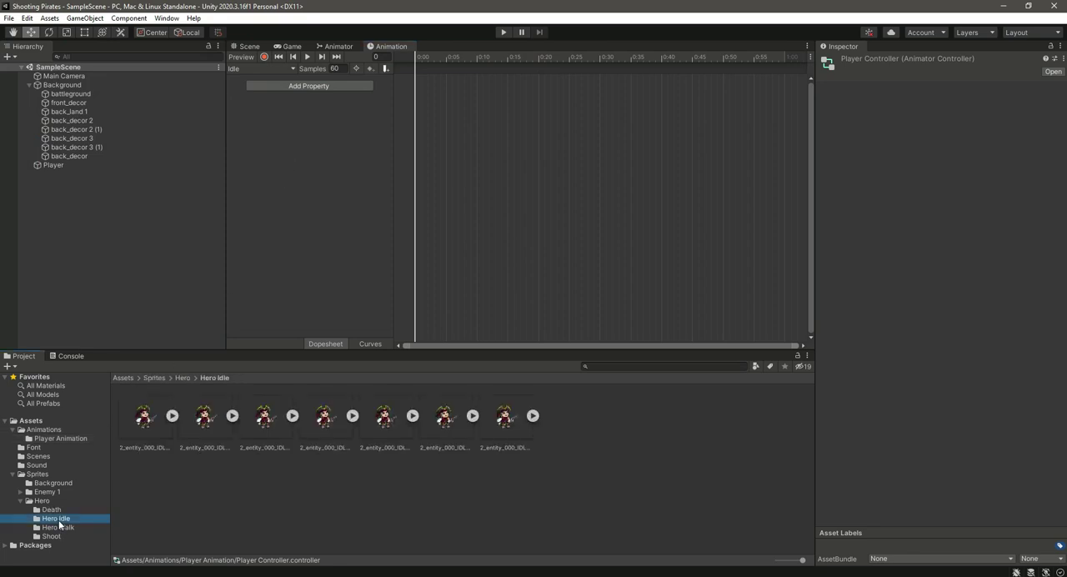
click(149, 419)
key(ctrl+a)
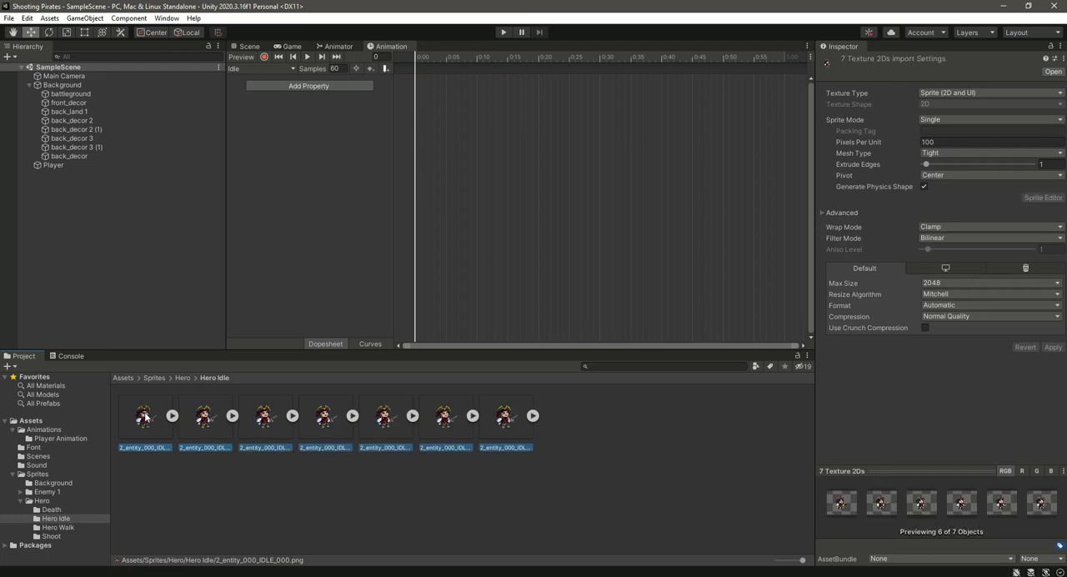
drag(146, 417, 382, 238)
drag(428, 105, 428, 107)
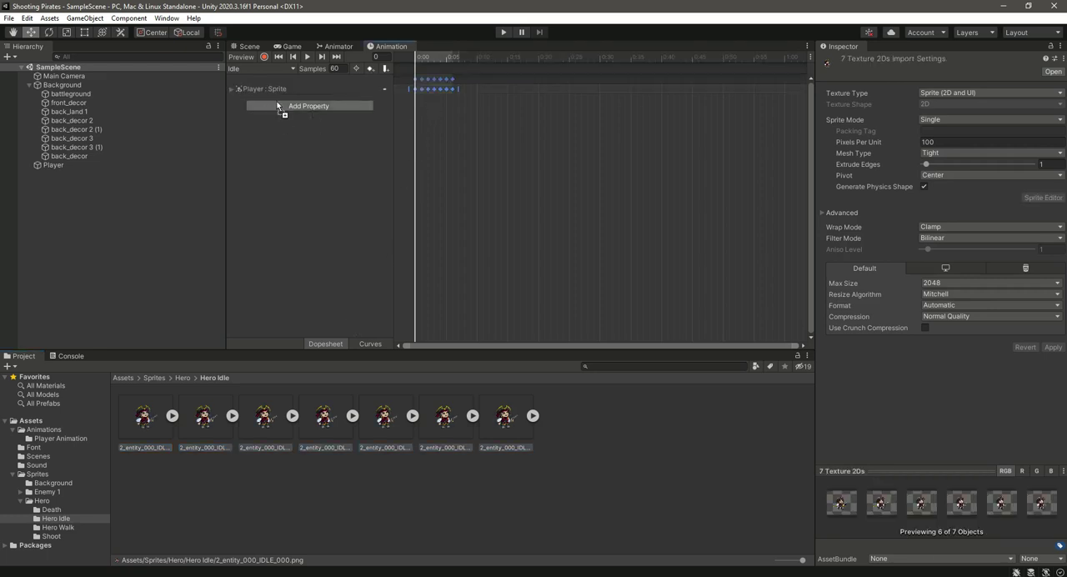
- Dock the Animation window beside the Scene view and play the Idle clip on the pirate
drag(383, 48, 711, 148)
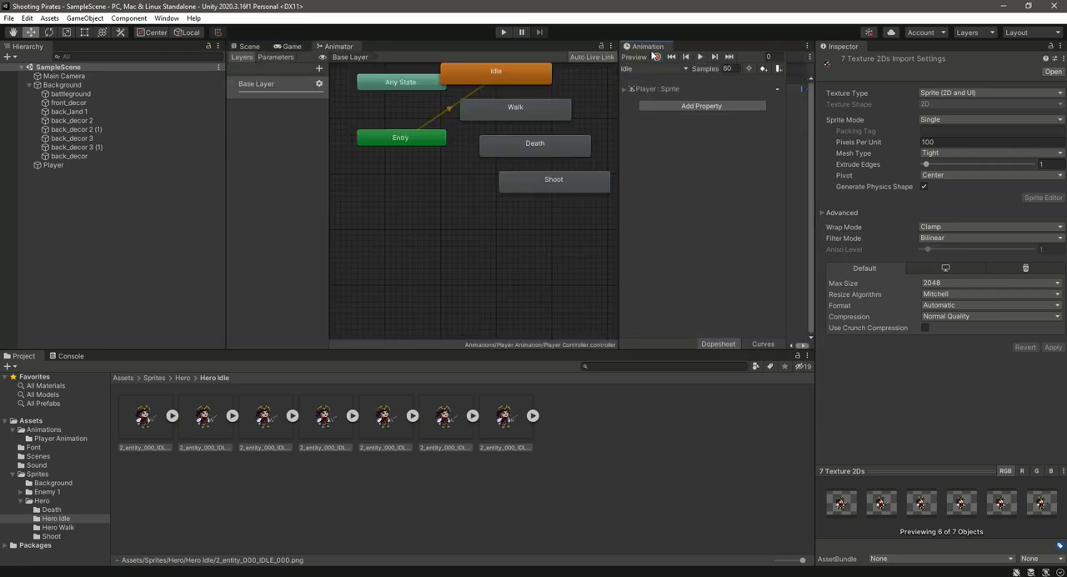
click(249, 47)
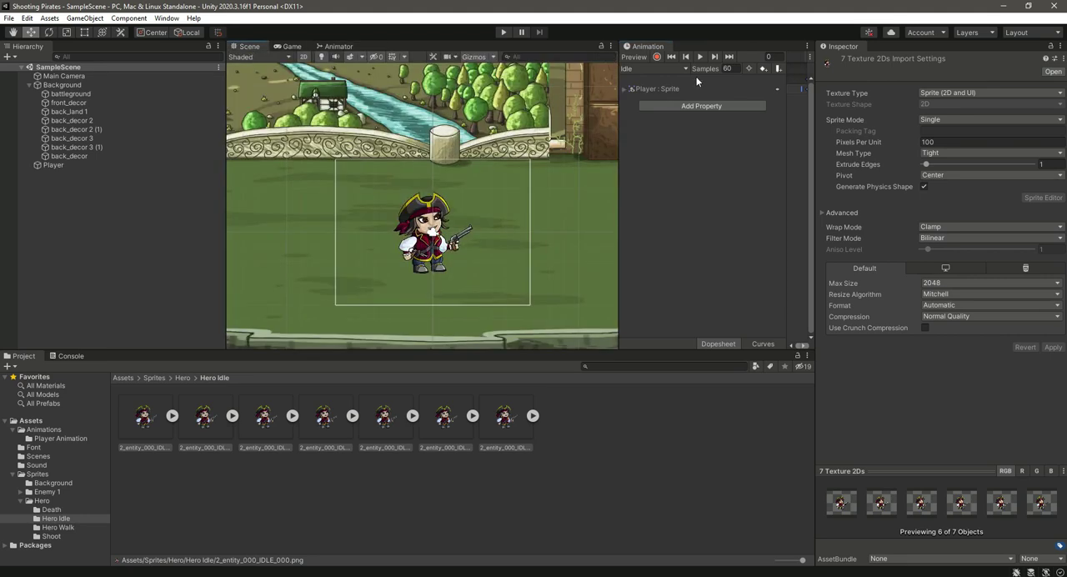
click(702, 55)
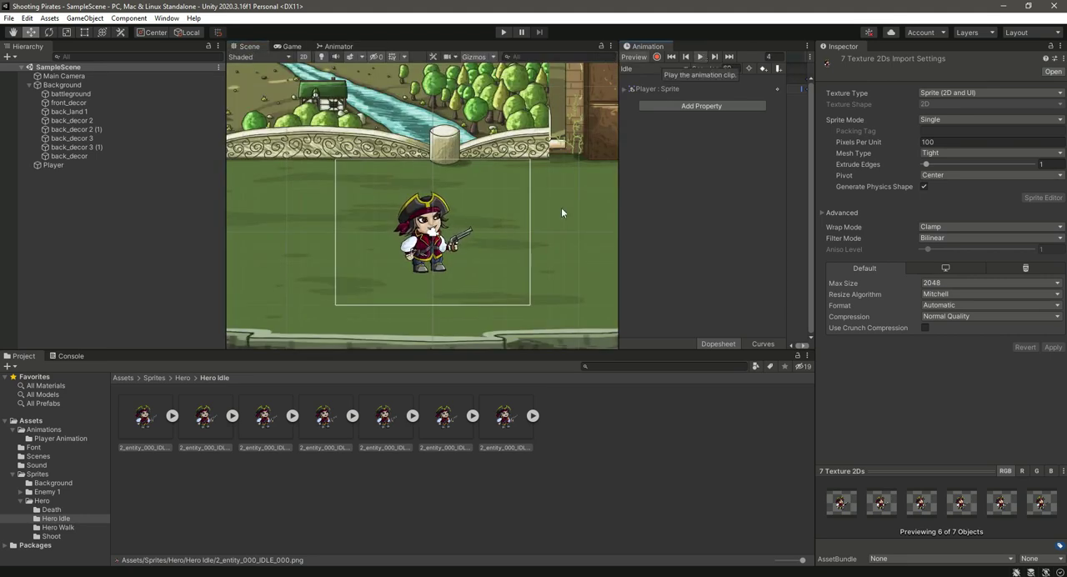
- Set the Idle clip's samples to 20 and widen the Animation window
click(737, 69)
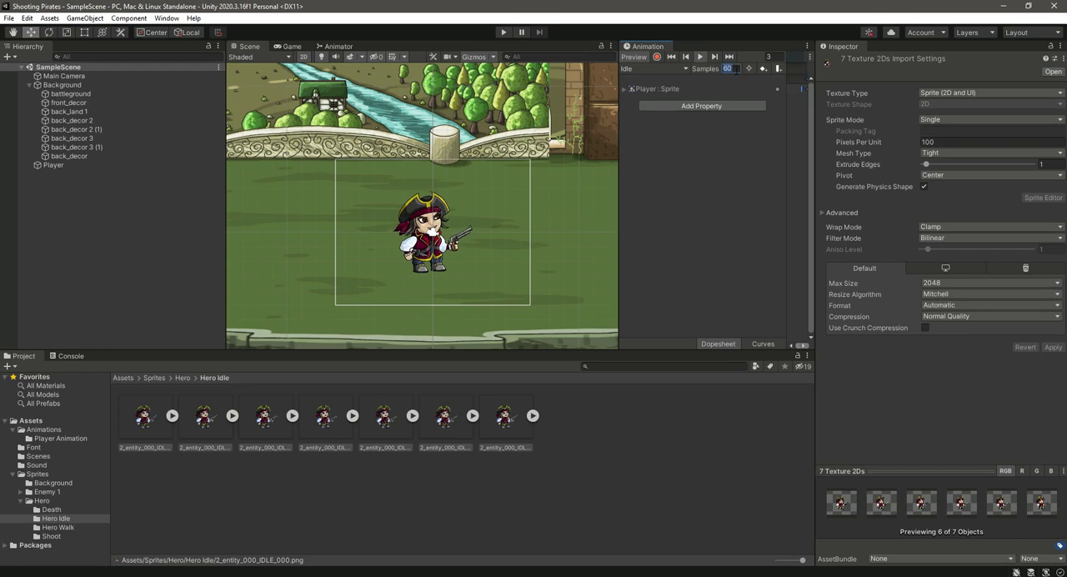
text(20)
drag(619, 200, 546, 195)
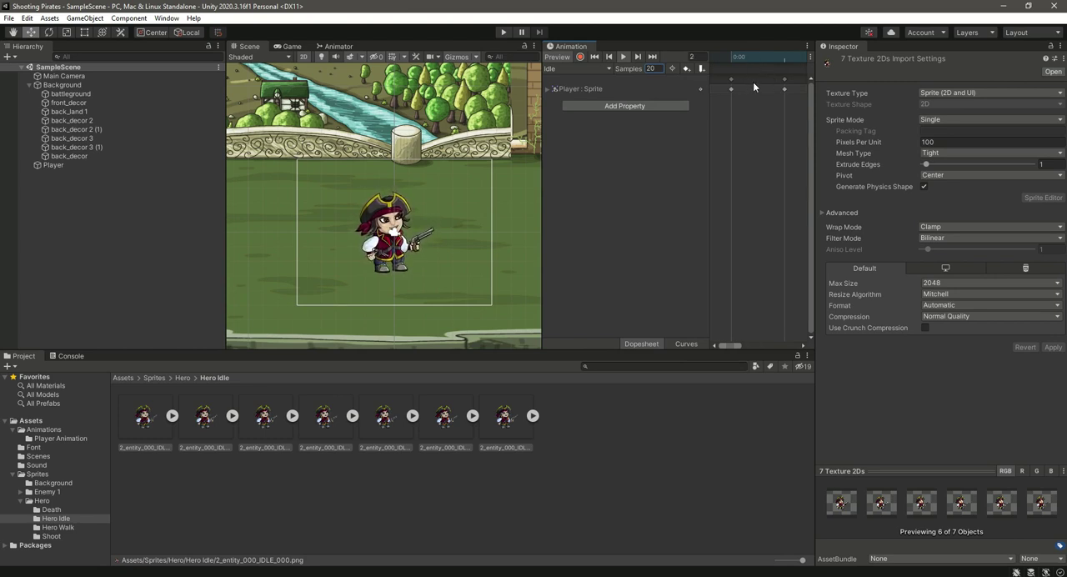
- Add all sprites from the Hero's Death folder to the Death clip's timeline as keyframes
click(578, 67)
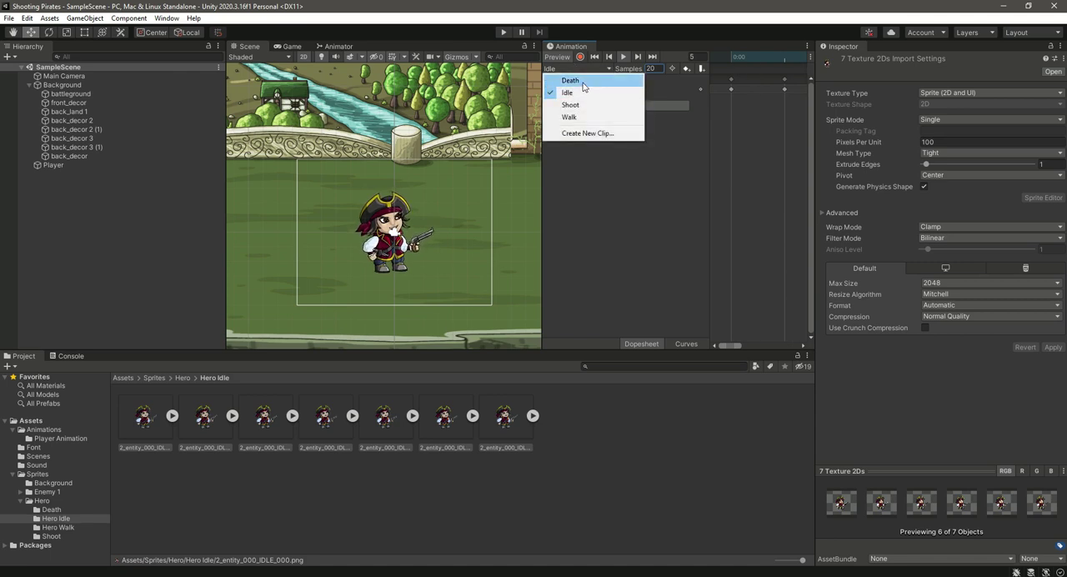
click(584, 81)
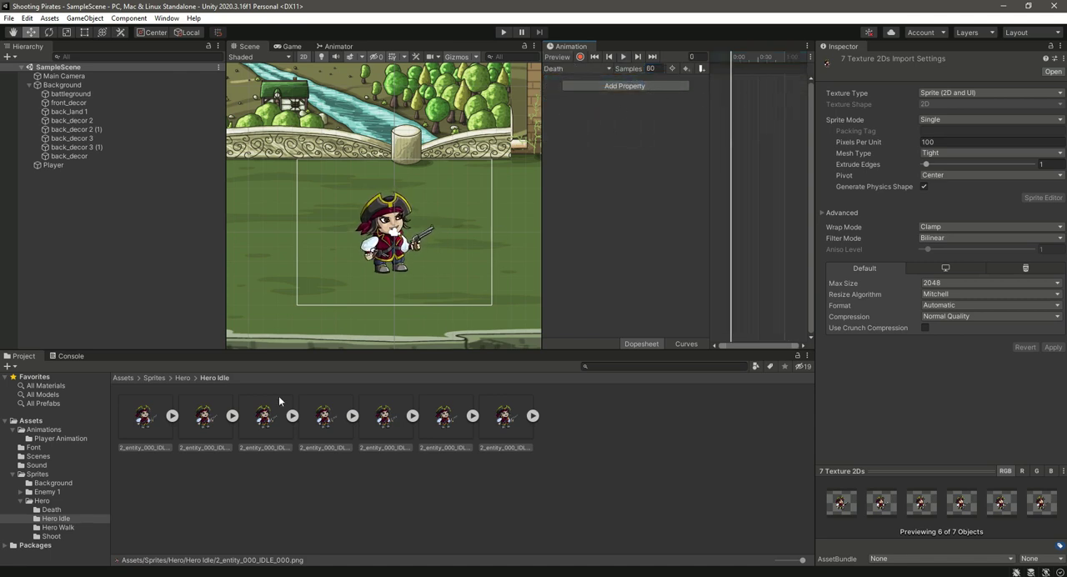
click(57, 509)
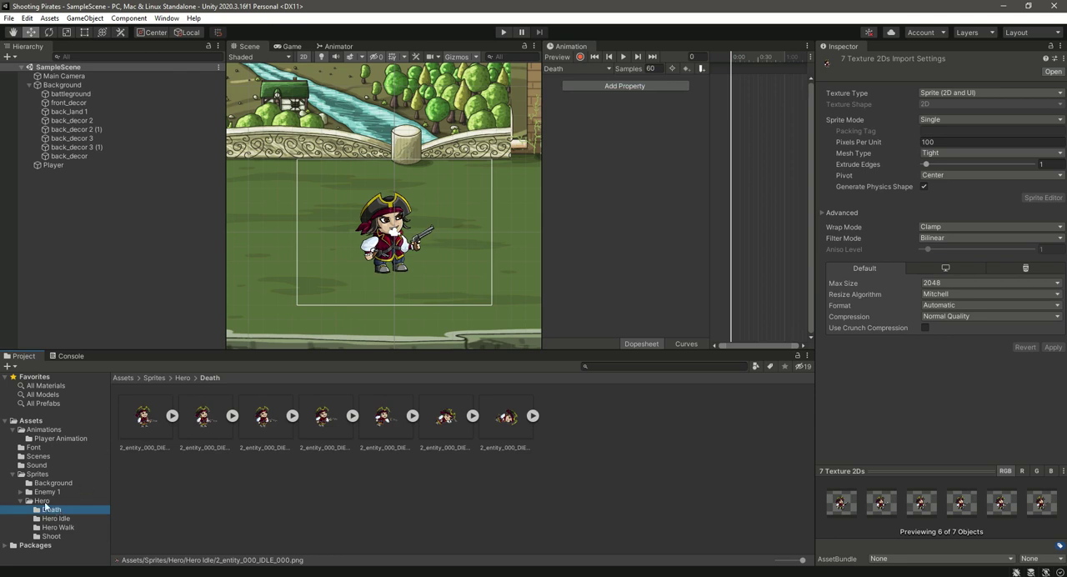
click(136, 415)
key(ctrl+a)
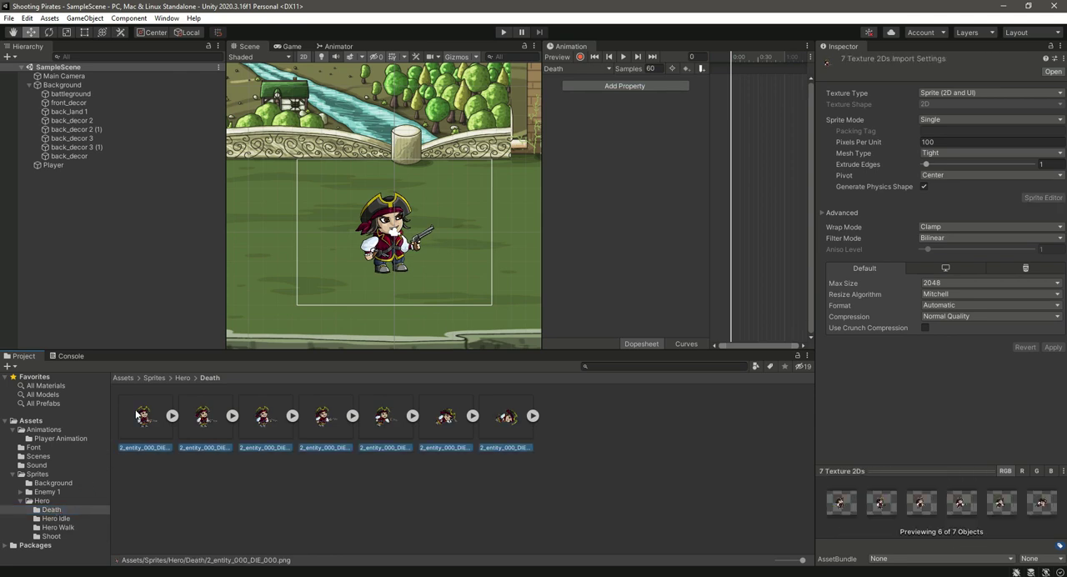
drag(146, 419, 536, 294)
drag(743, 79, 743, 80)
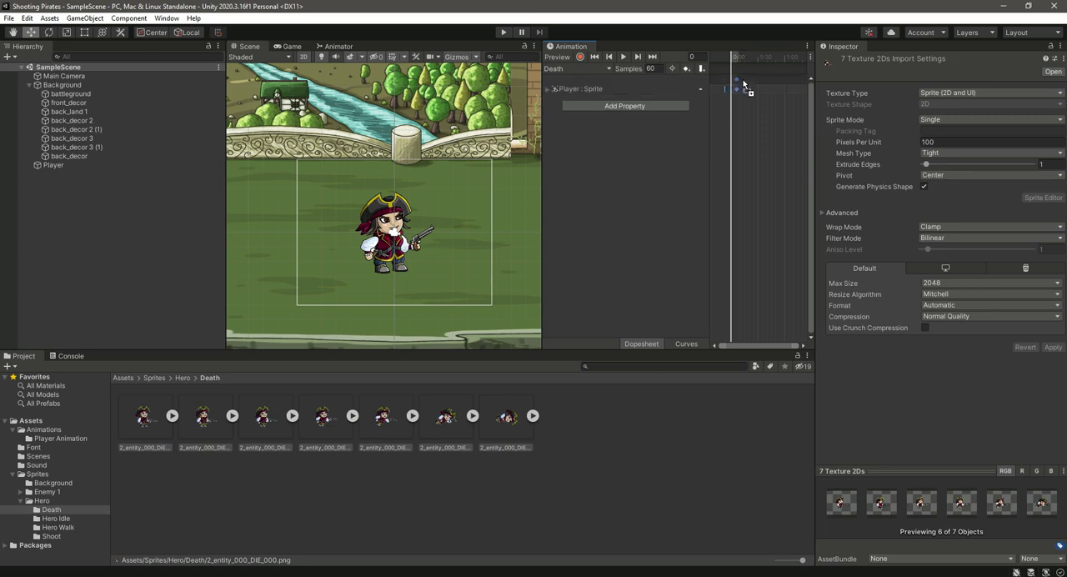
- Play the Death clip and set its samples to 8
click(624, 57)
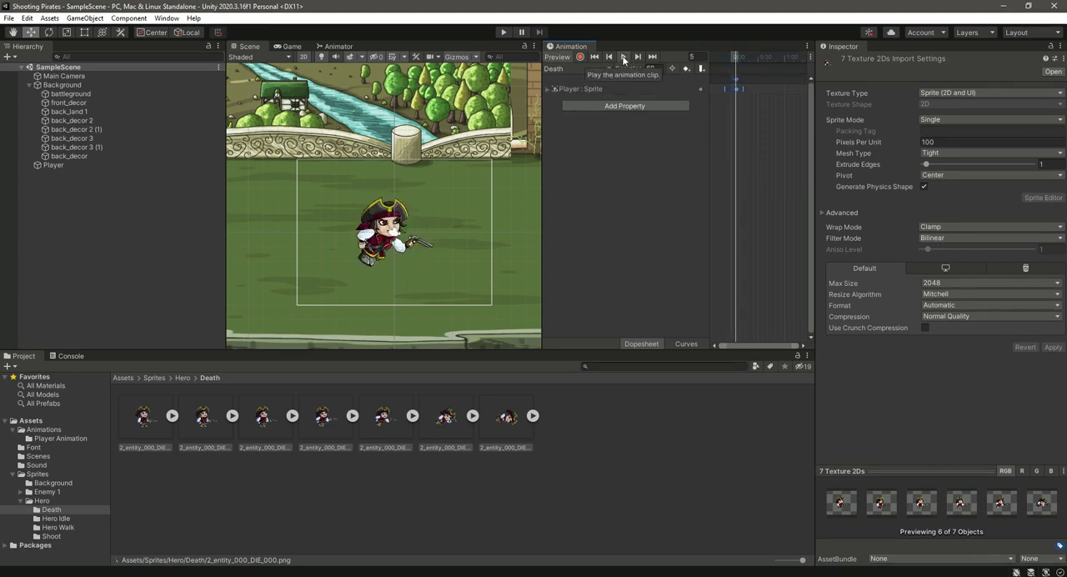
text(8)
key(Return)
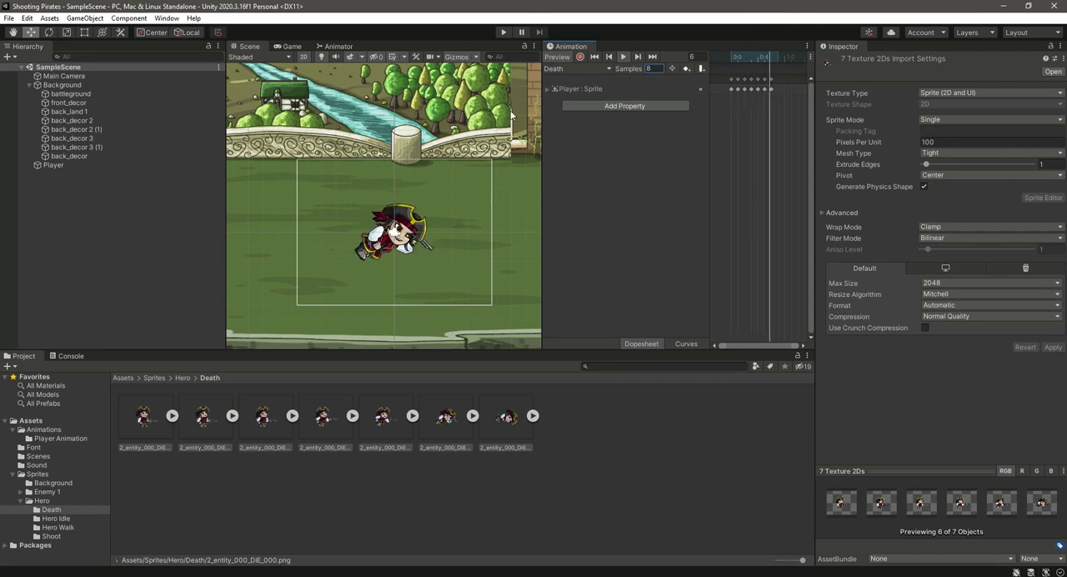
- Add all sprites from the Hero's Shoot folder to the Shoot clip's timeline as keyframes
click(590, 67)
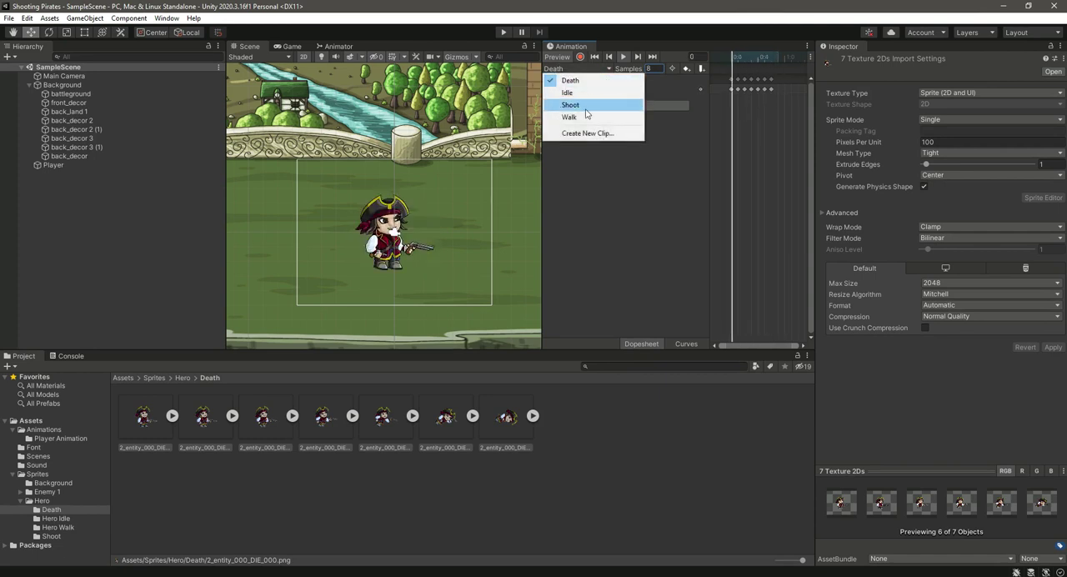
click(575, 106)
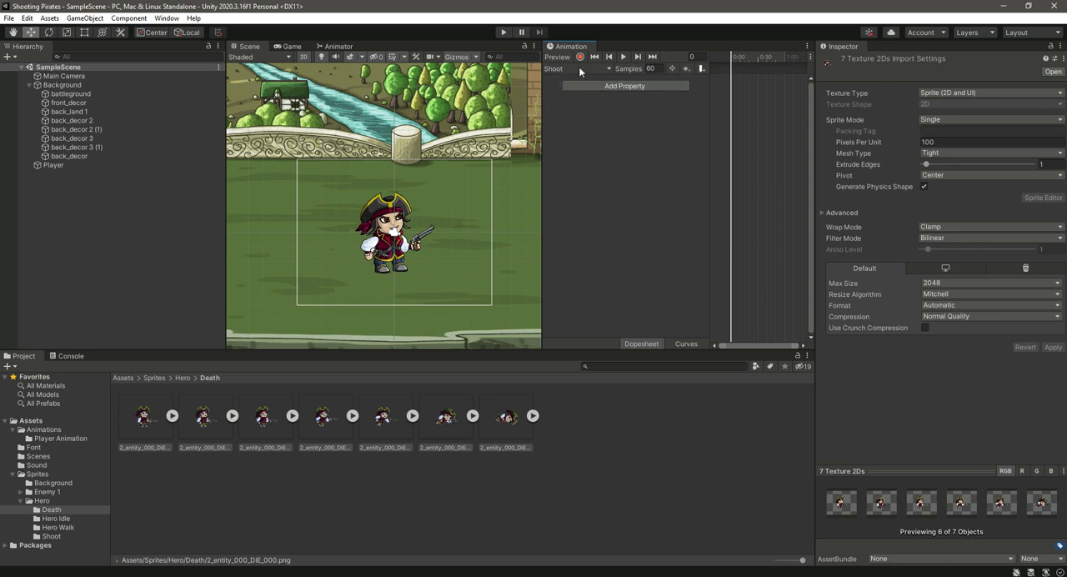
click(50, 536)
click(147, 421)
key(ctrl+a)
drag(146, 419, 536, 330)
drag(738, 105, 742, 95)
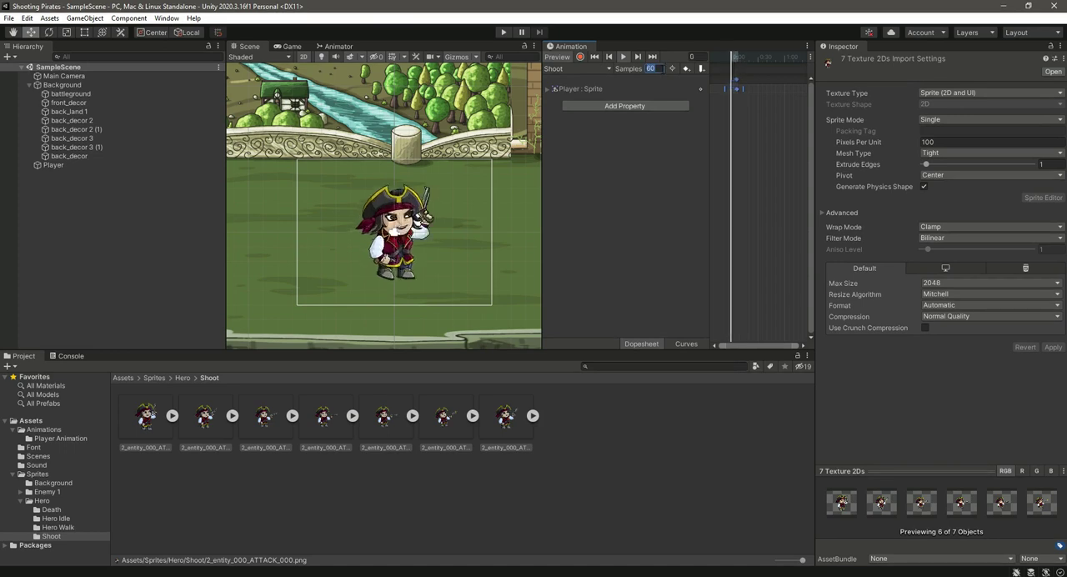
- Try 20 samples for the Shoot clip's playback, and settle on 15
text(20)
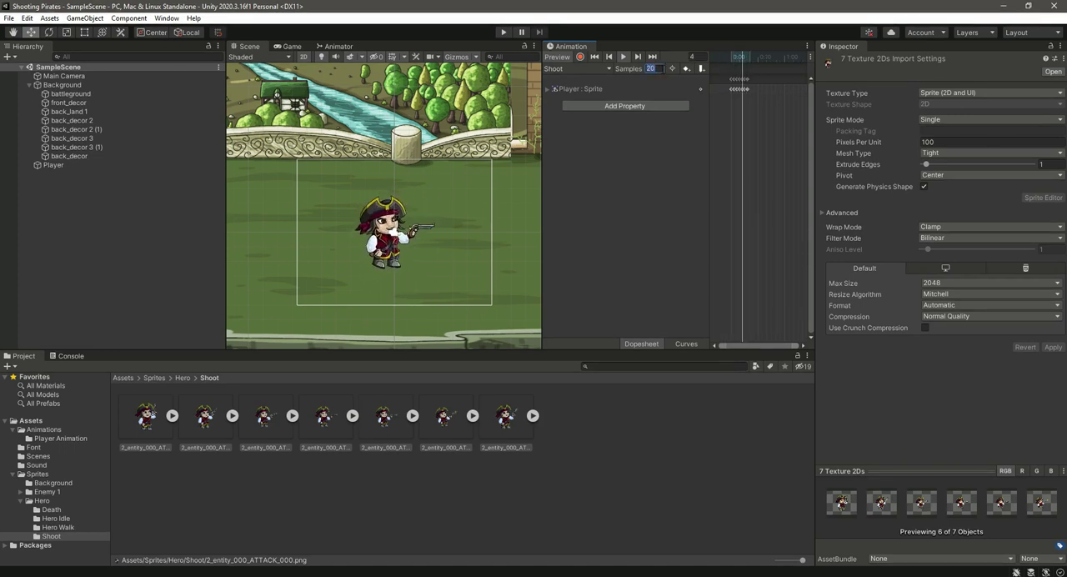
text(15)
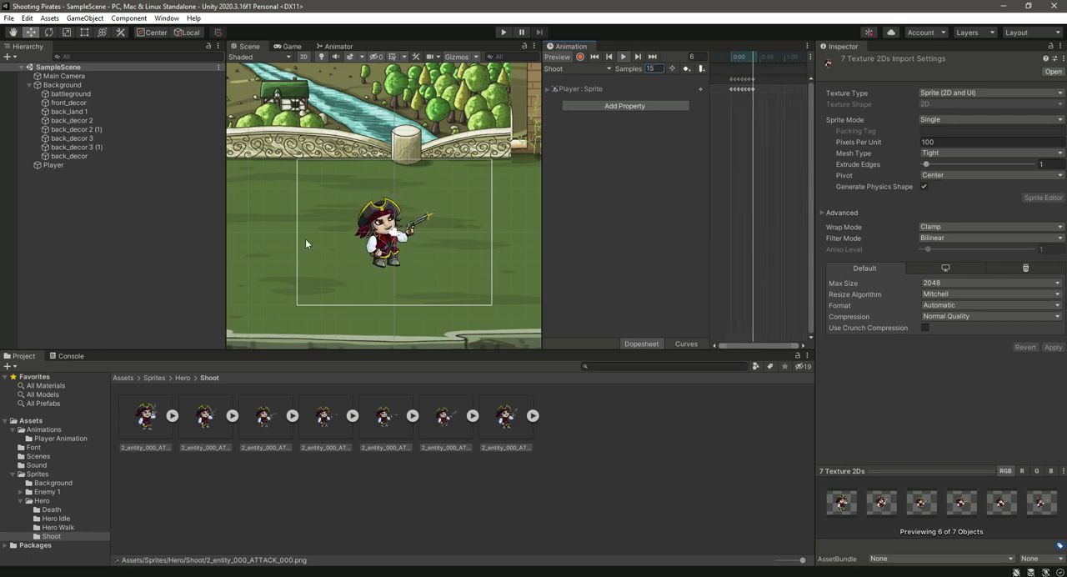
- Switch to the Walk clip and add all sprites from the Hero Walk folder to its timeline as keyframes
click(584, 70)
click(579, 118)
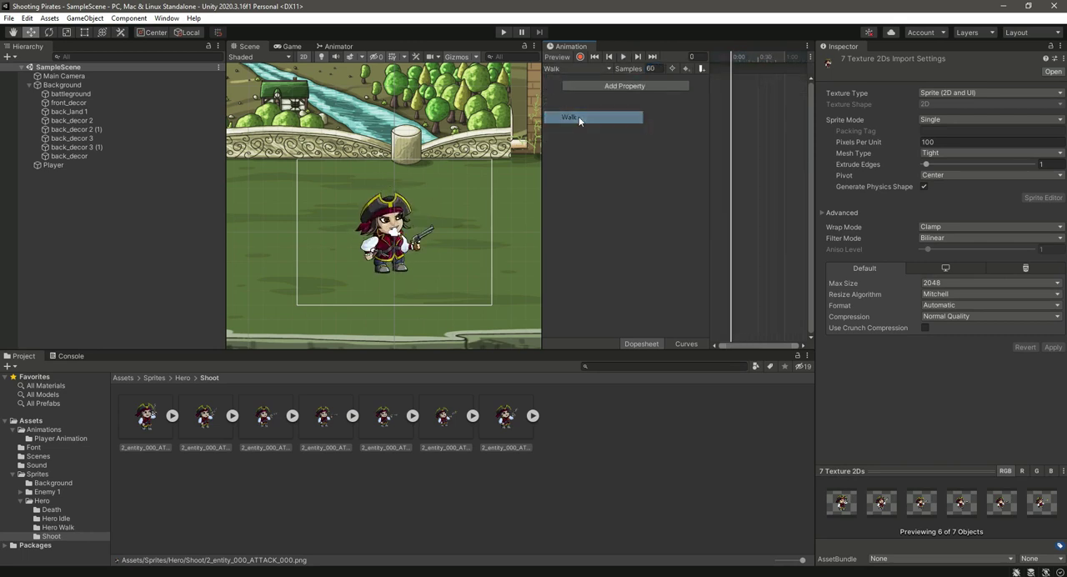
click(57, 527)
click(141, 424)
key(ctrl+a)
drag(141, 412, 746, 91)
- Play the Walk clip and set its samples to 20
click(622, 58)
click(650, 68)
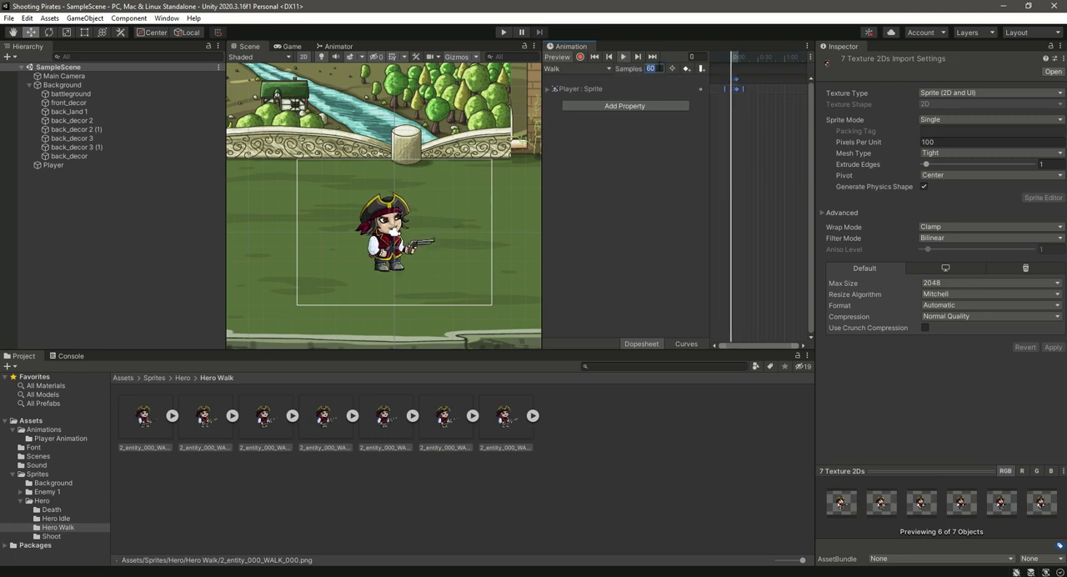
text(20)
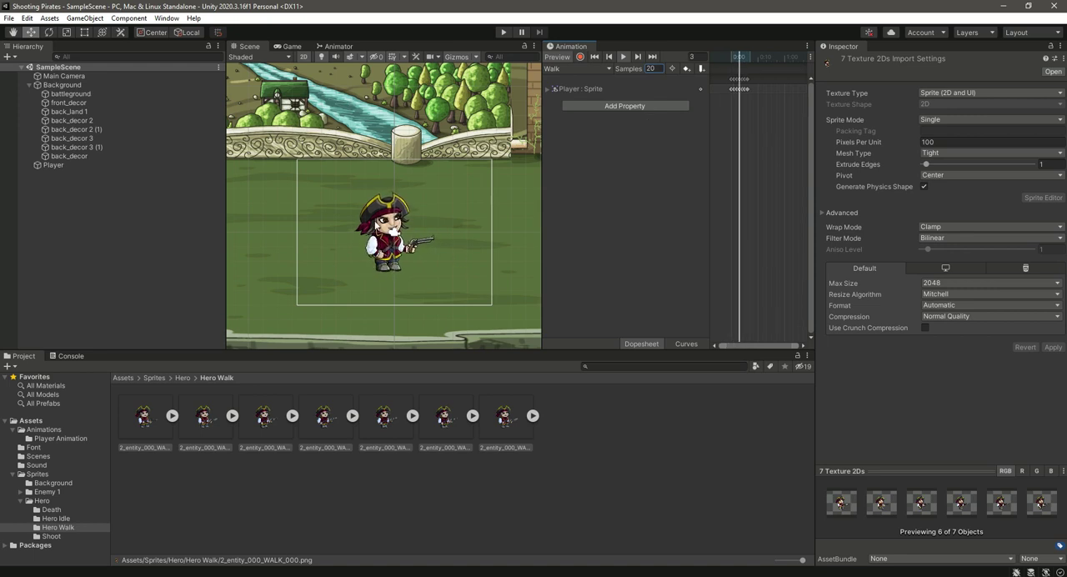
- Review the keyframes and sample rates of the Death, Idle, Shoot and Walk clips in turn
click(580, 70)
click(583, 79)
click(584, 69)
click(594, 93)
click(589, 69)
click(591, 104)
click(587, 68)
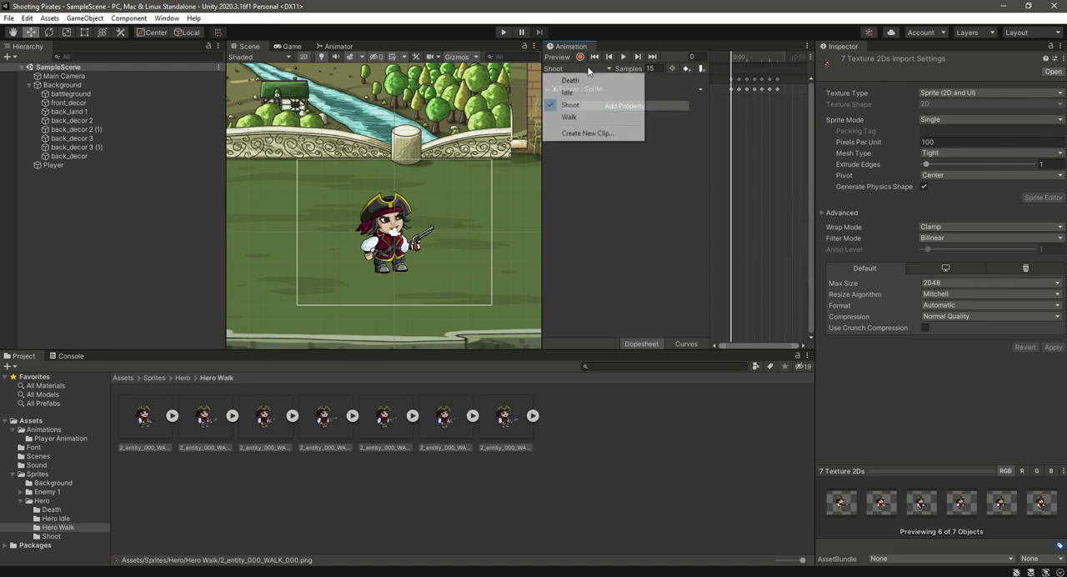
click(588, 117)
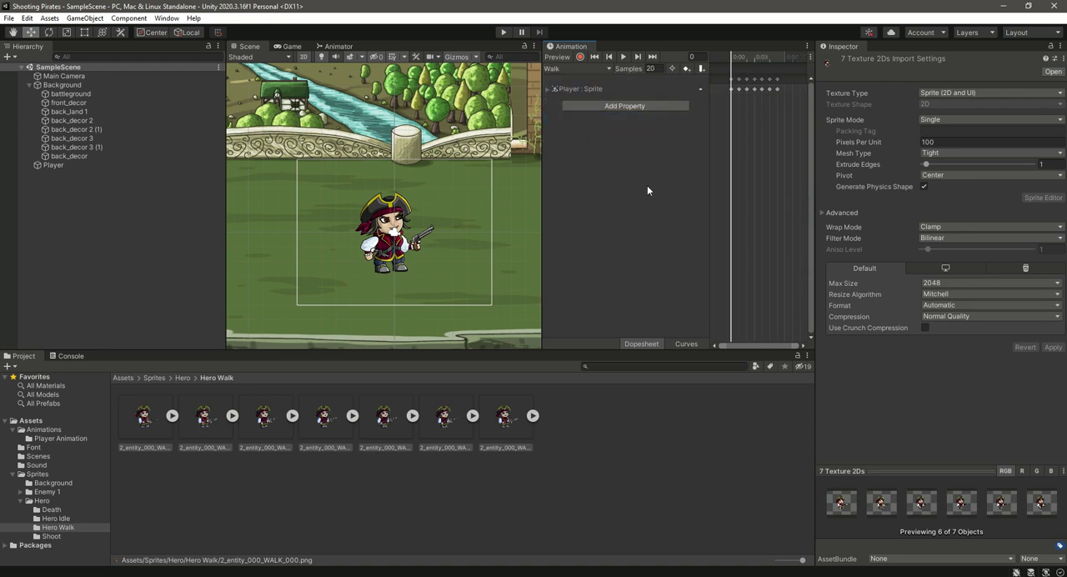
- Dock the Animation window in the same tab group as the Animator and show the Base Layer state graph
click(336, 47)
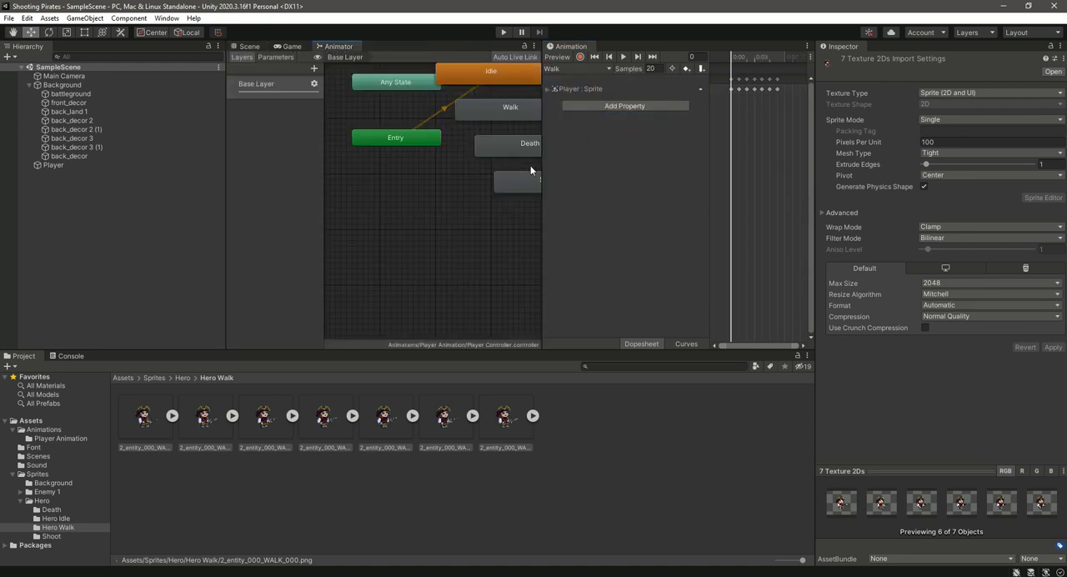
drag(388, 62, 388, 55)
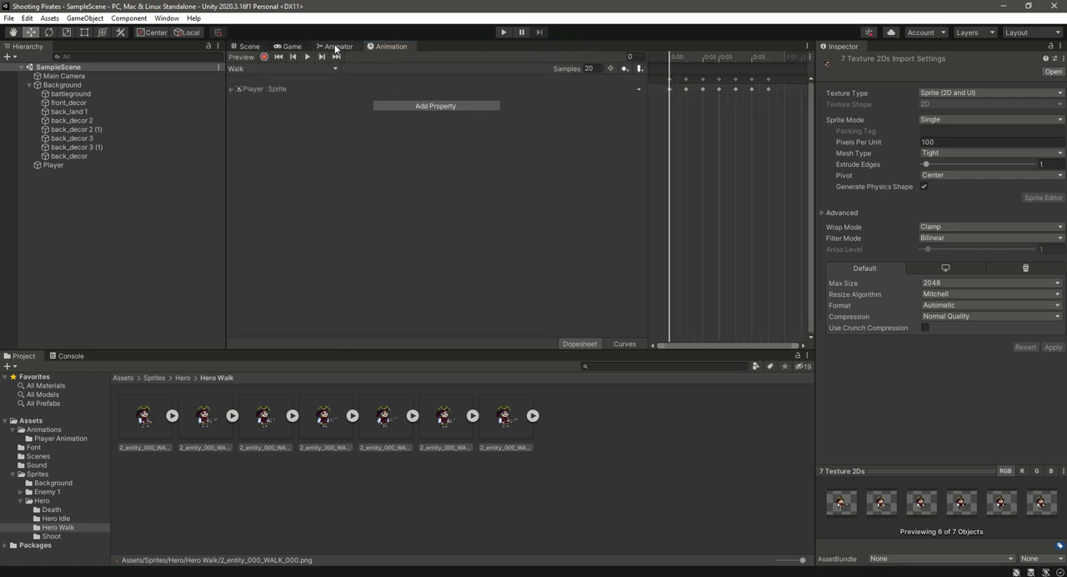
click(335, 48)
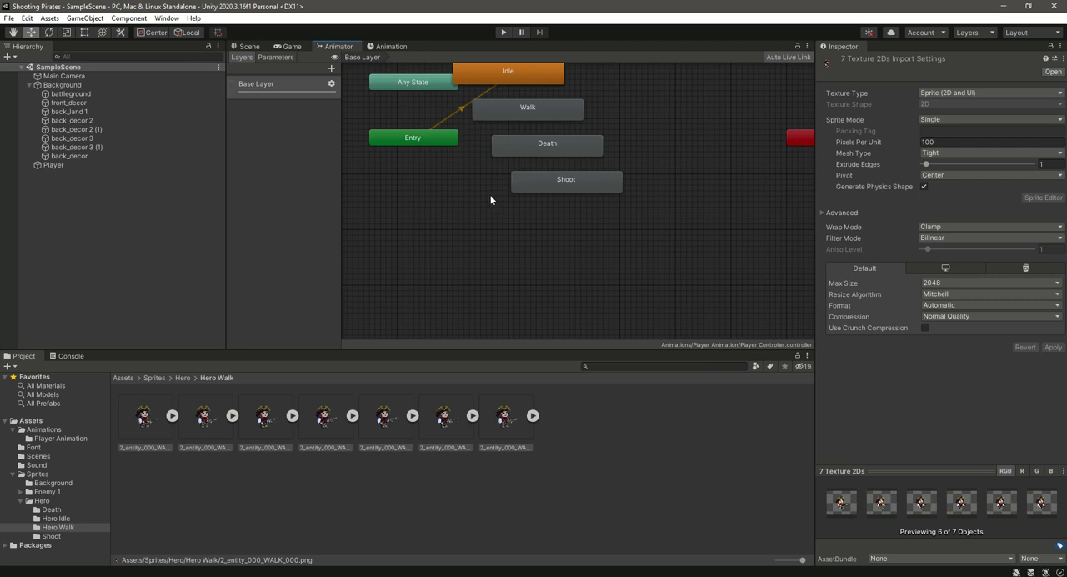
right_click(480, 244)
click(475, 160)
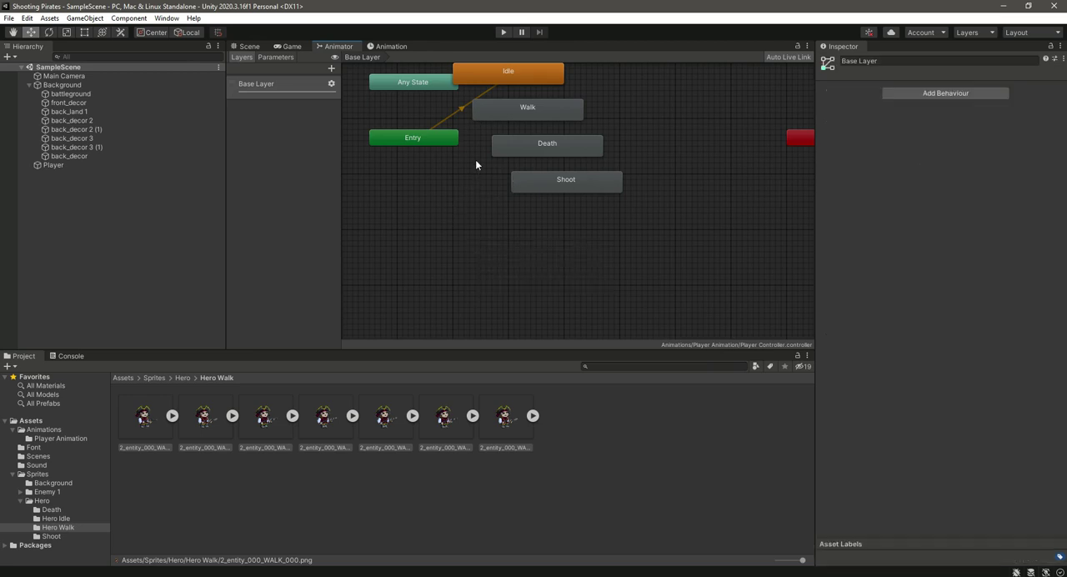